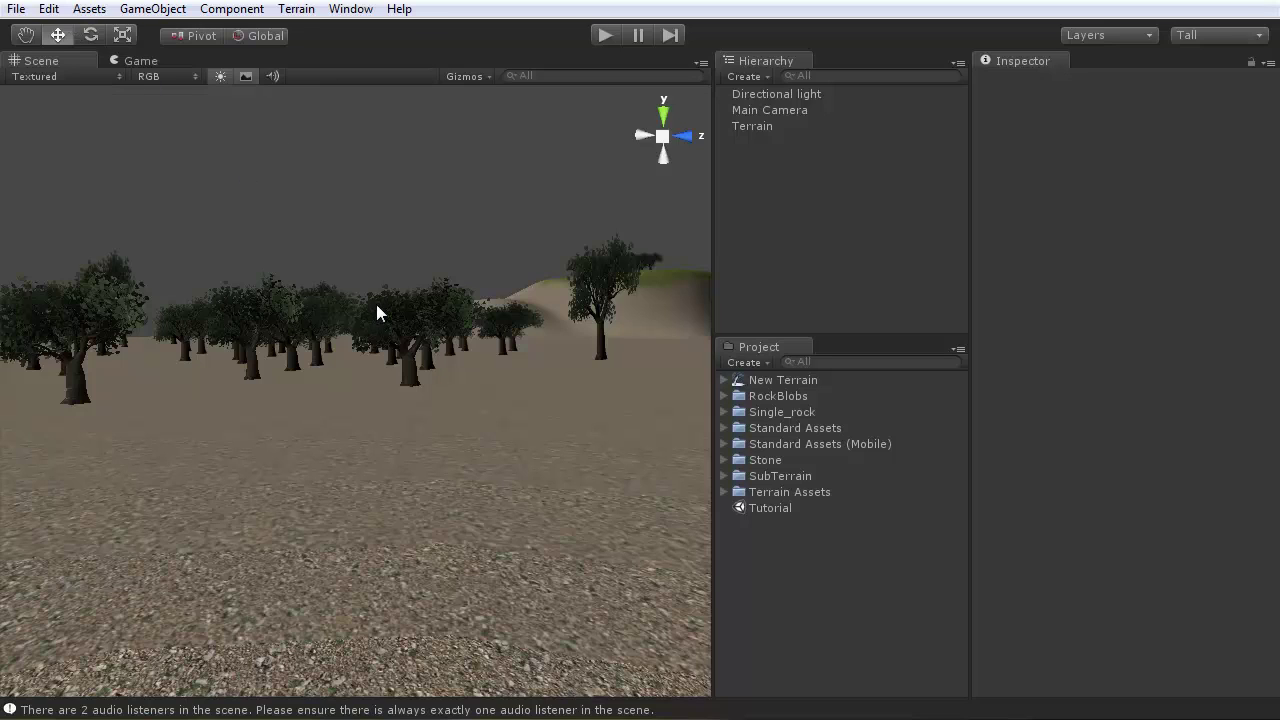
- Browse the Standard Assets folder and examine the grass and textures inside its Terrain Assets subfolder
right_click_drag(356, 401, 226, 437)
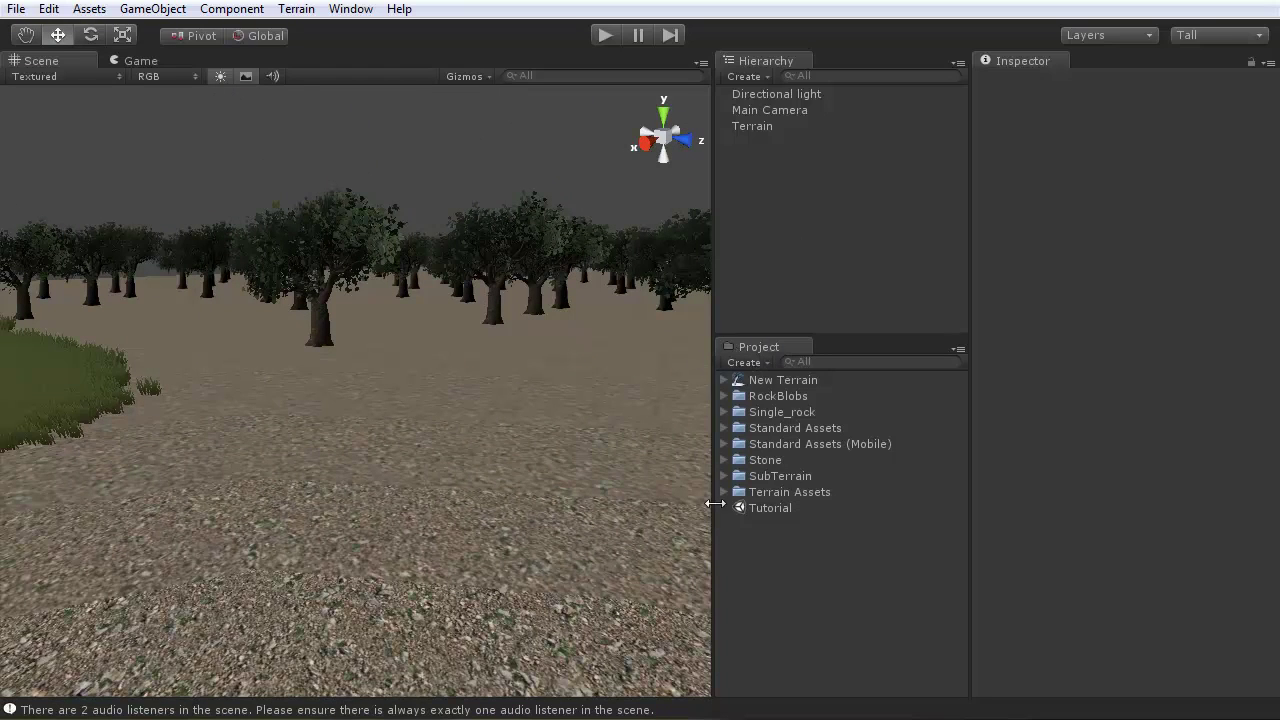
left_click(722, 427)
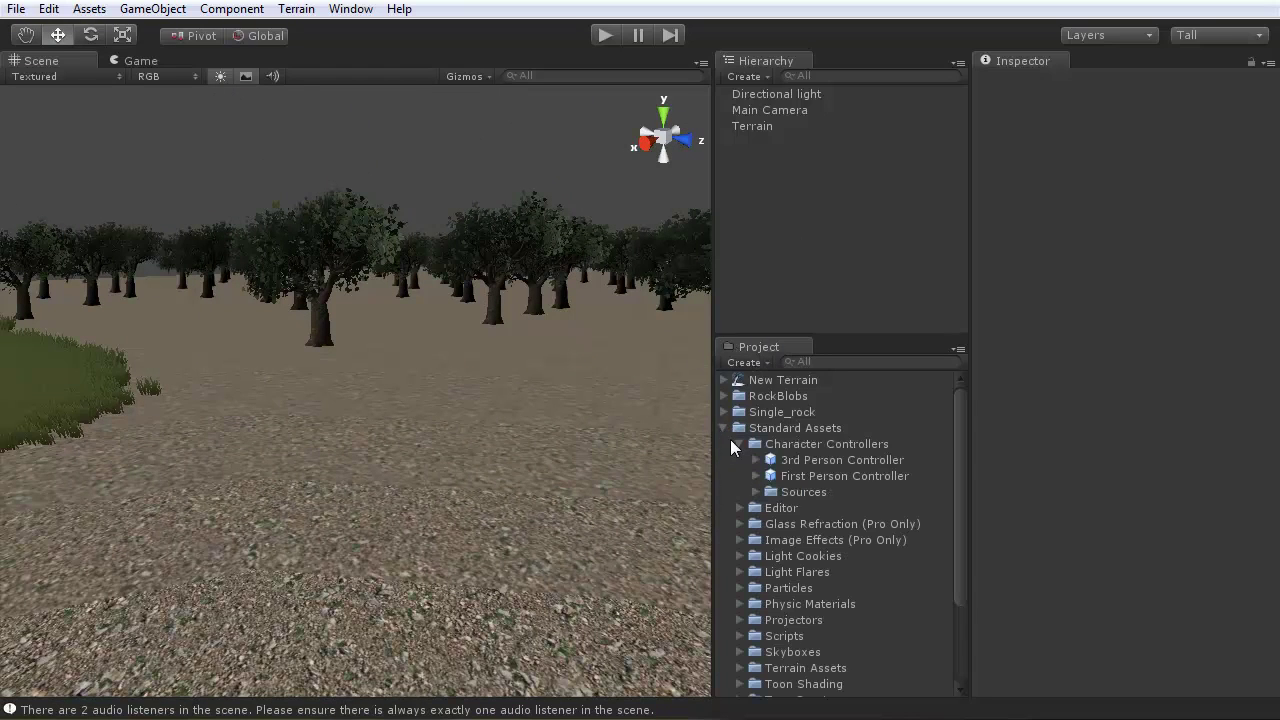
left_click(730, 444)
left_click(738, 444)
scroll(740, 480, "down", 3)
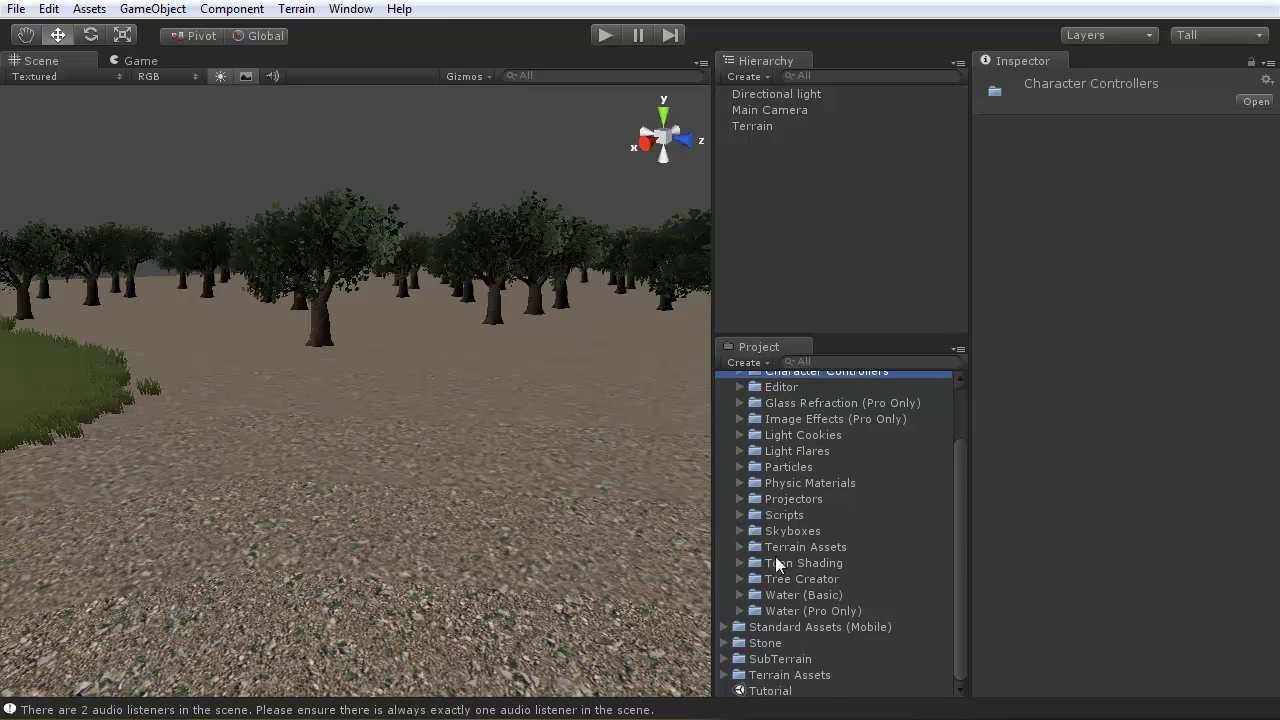
left_click(739, 547)
scroll(812, 552, "down", 3)
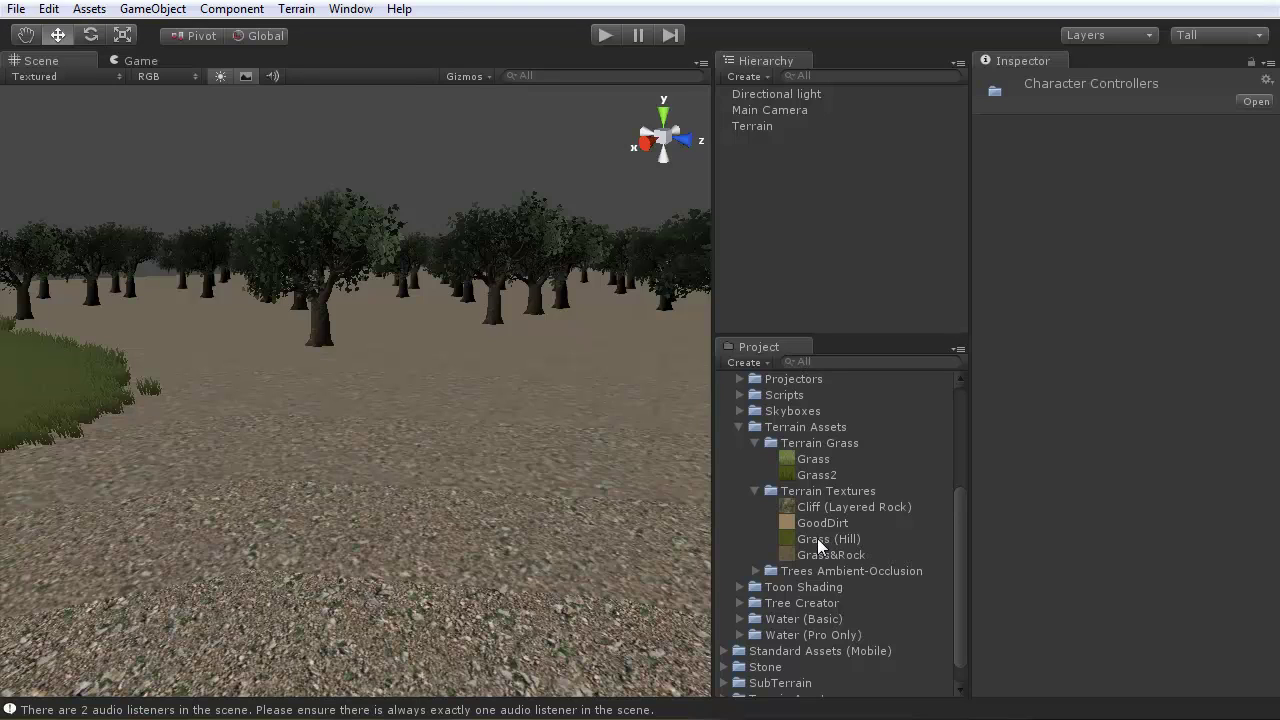
left_click(739, 427)
scroll(860, 530, "up", 3)
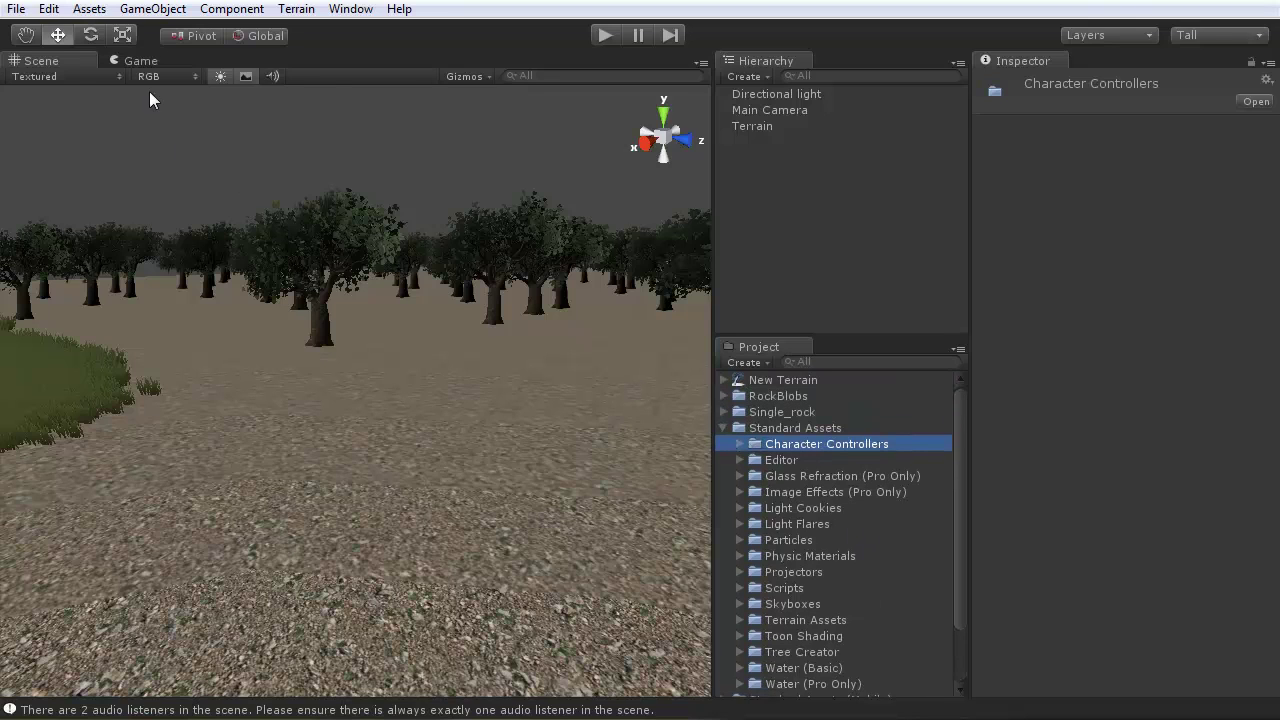
- Review the packages available for import and the creation options for the Standard Assets folder
left_click(89, 9)
mouse_move(193, 155)
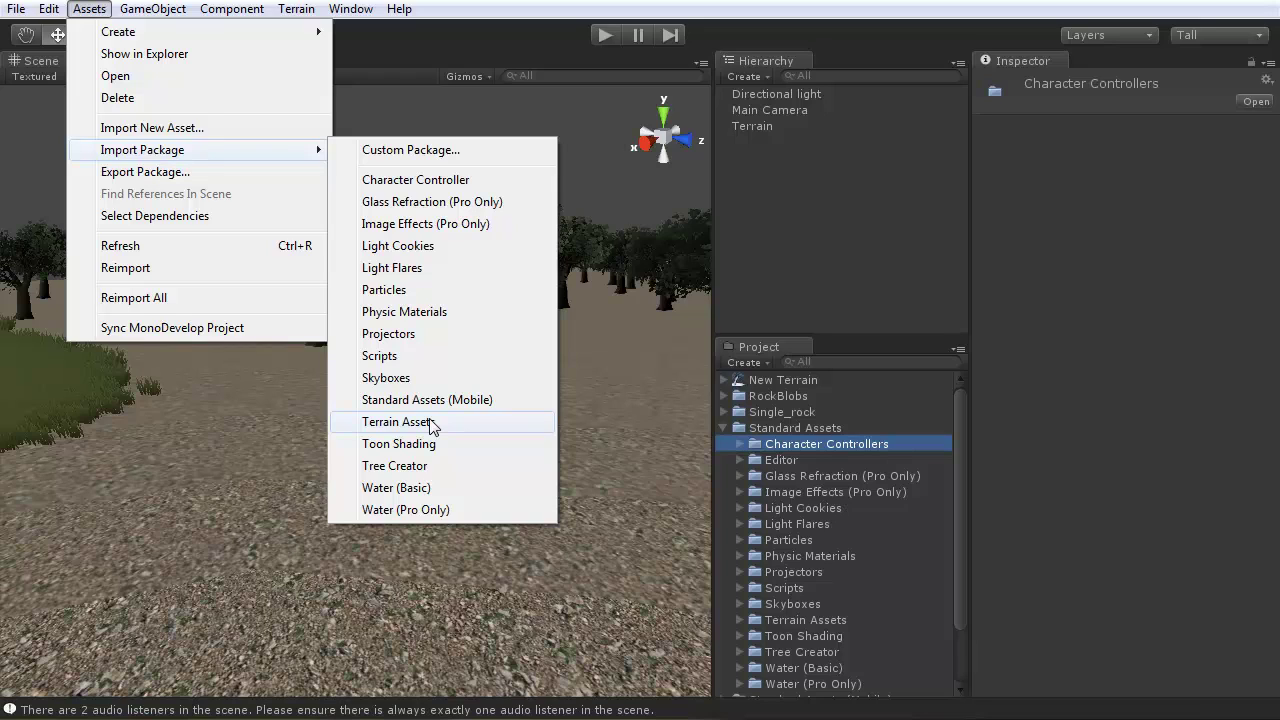
left_click(774, 428)
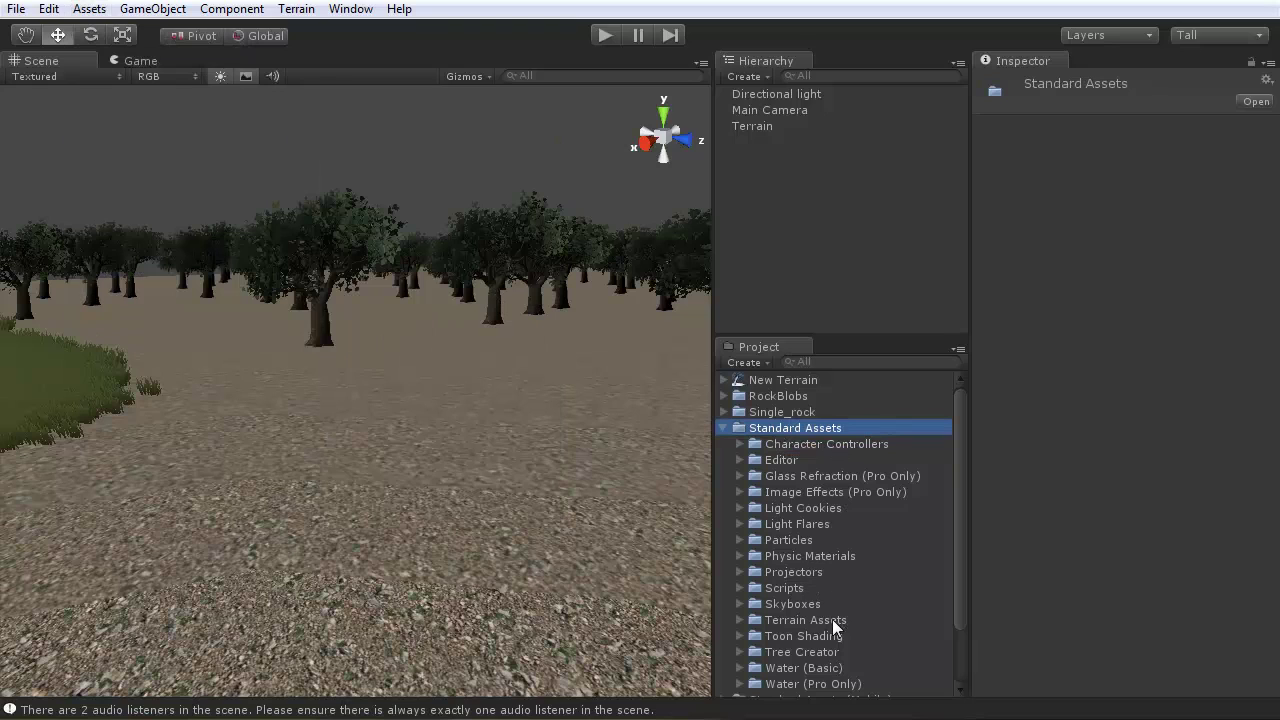
right_click(778, 428)
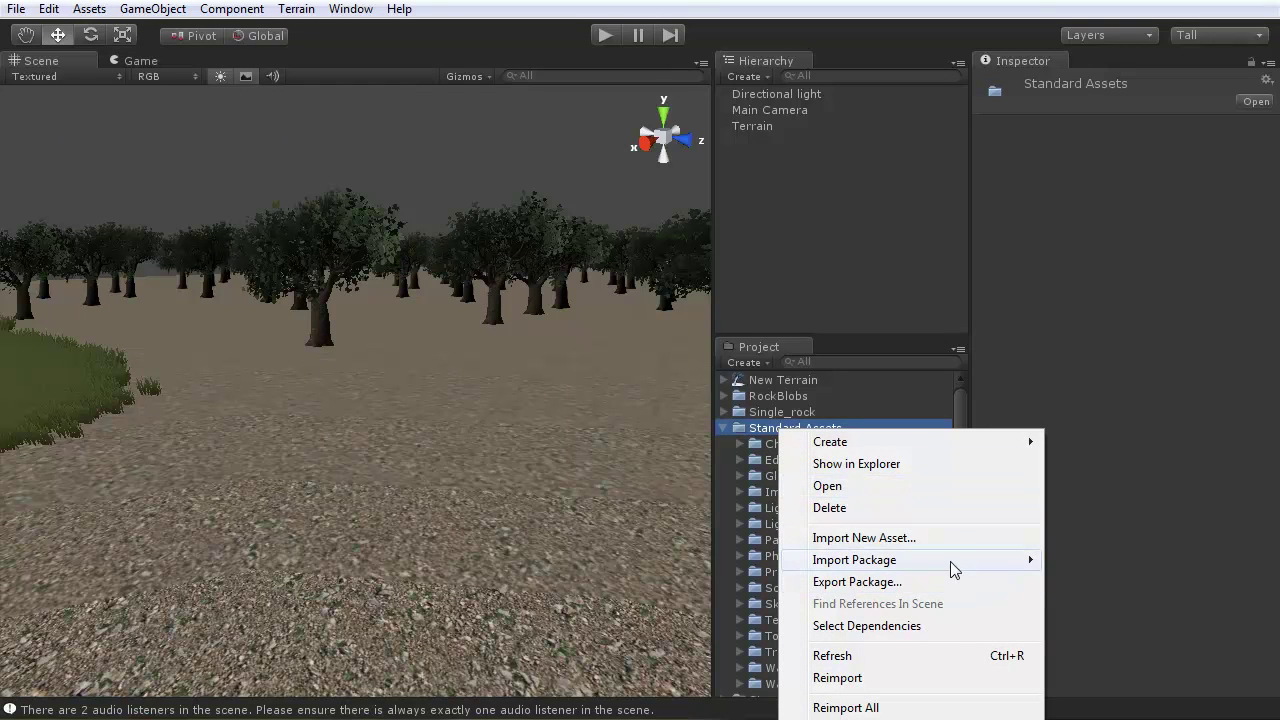
mouse_move(958, 560)
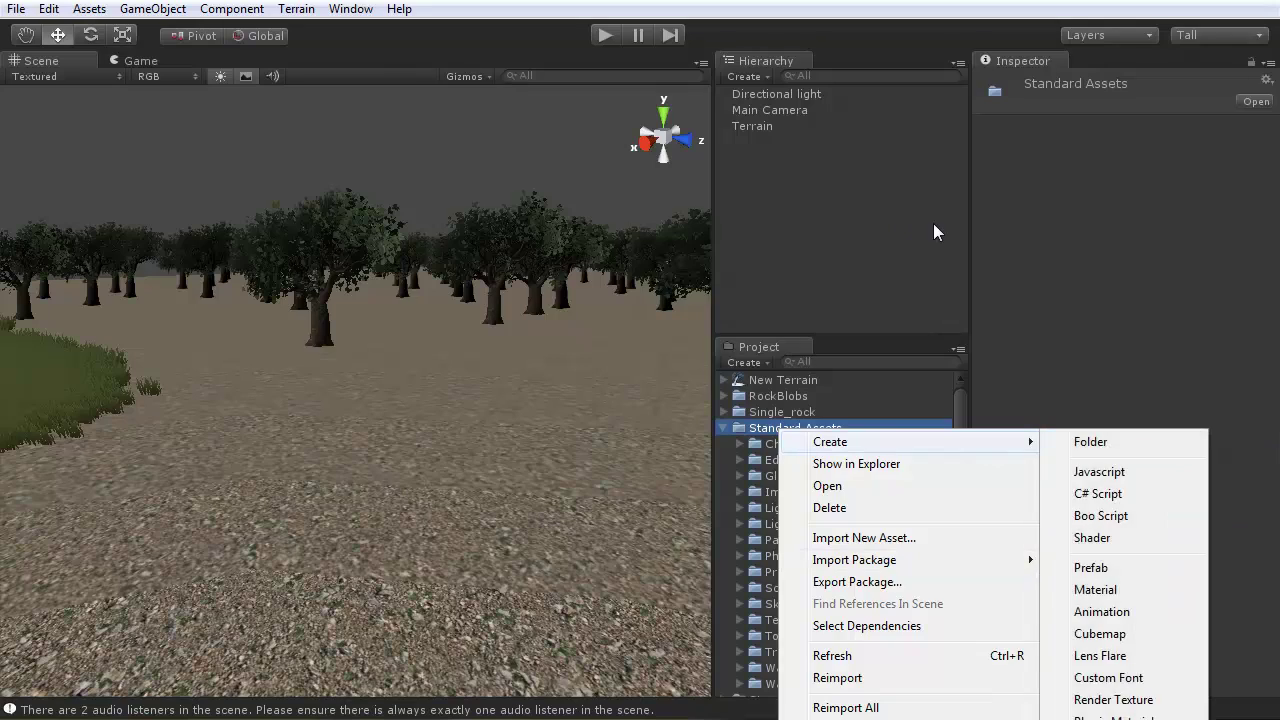
left_click(934, 226)
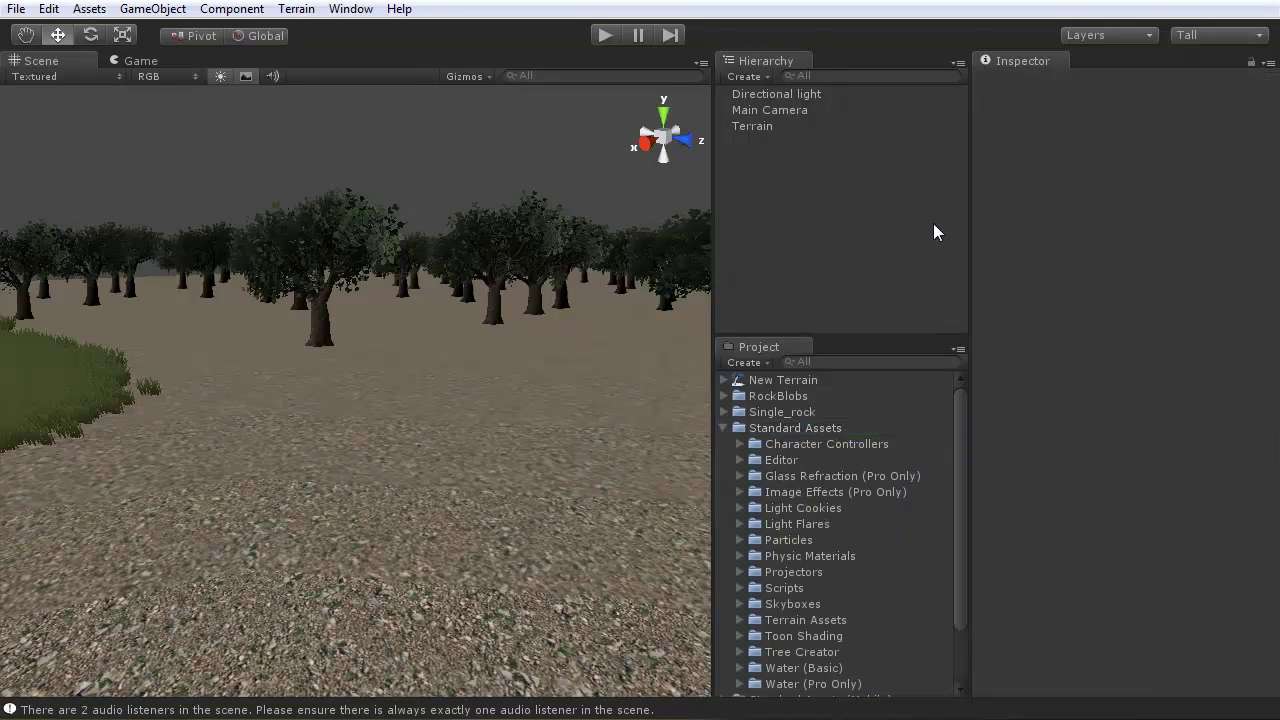
- Select the terrain's Paint Texture tool and browse the images available for a new terrain texture without adding one
left_click(393, 458)
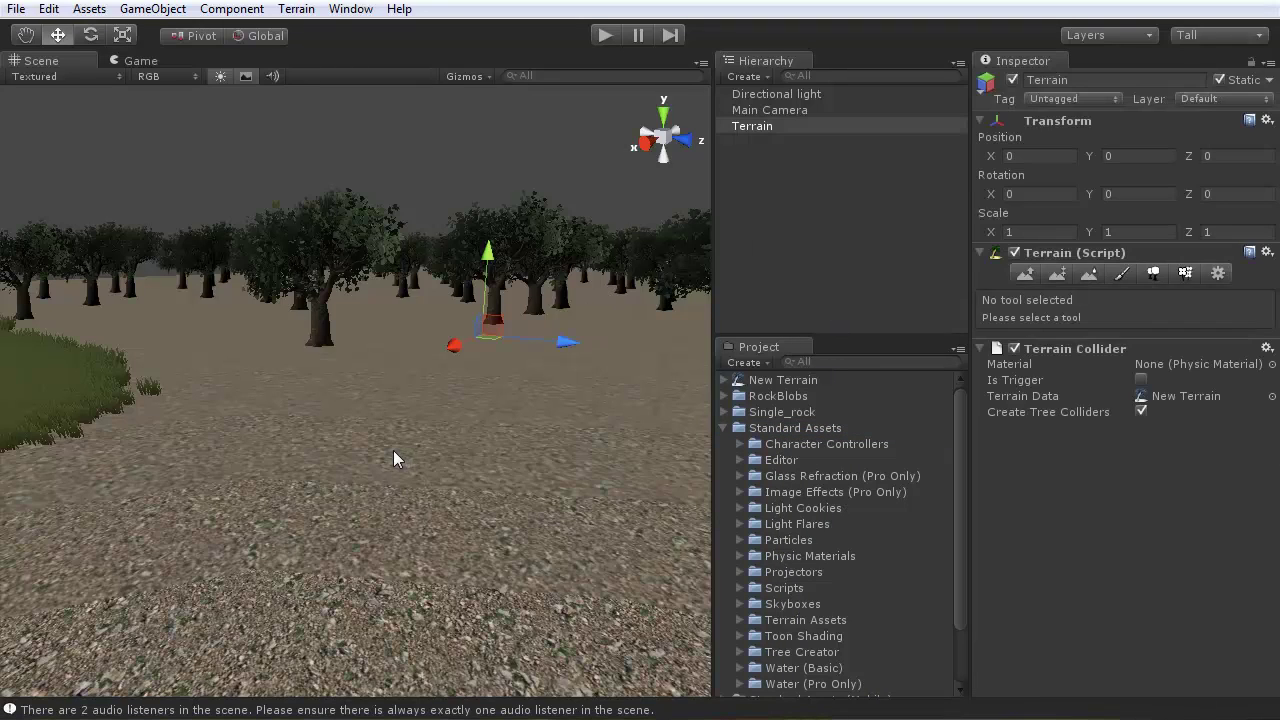
left_click(1122, 274)
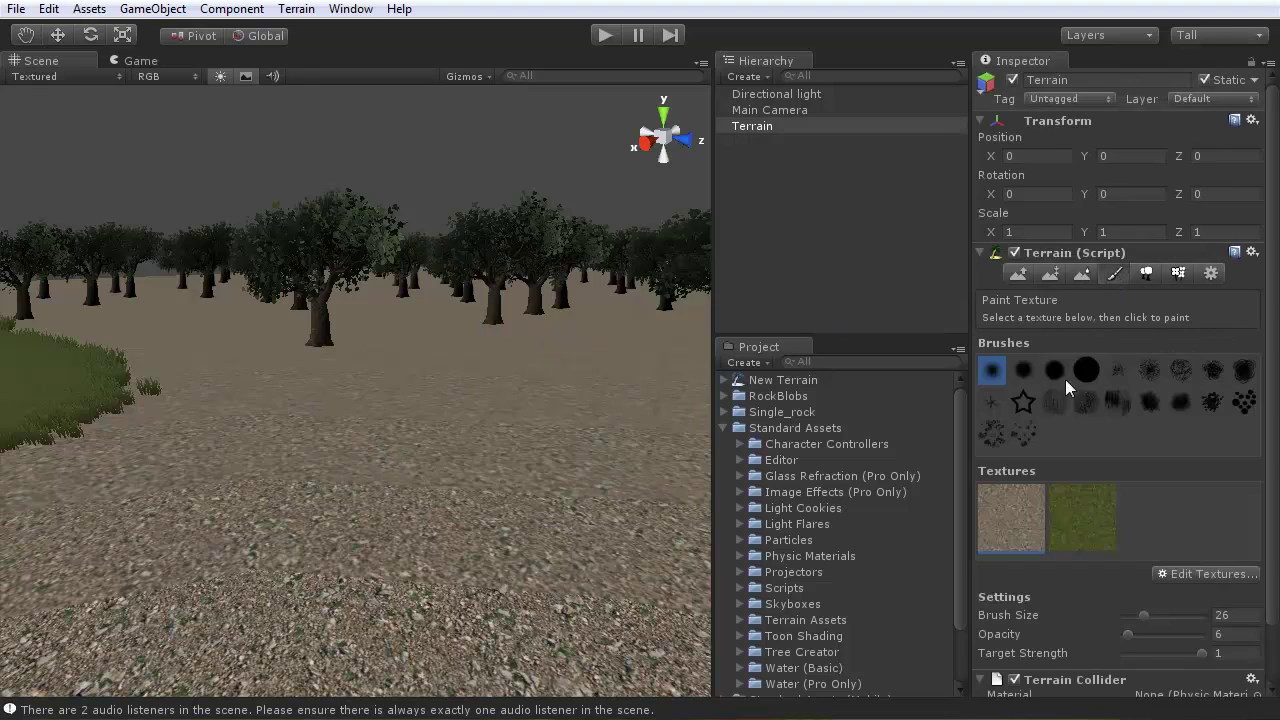
left_click(1238, 574)
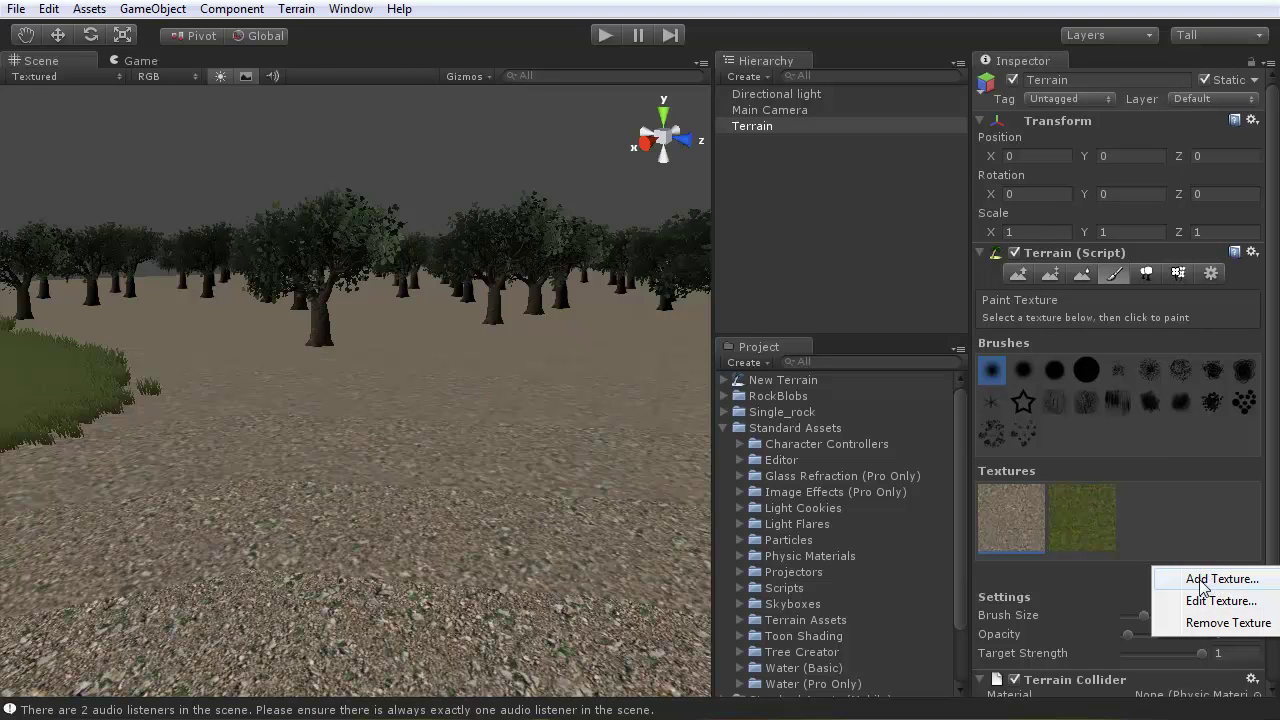
left_click(1196, 580)
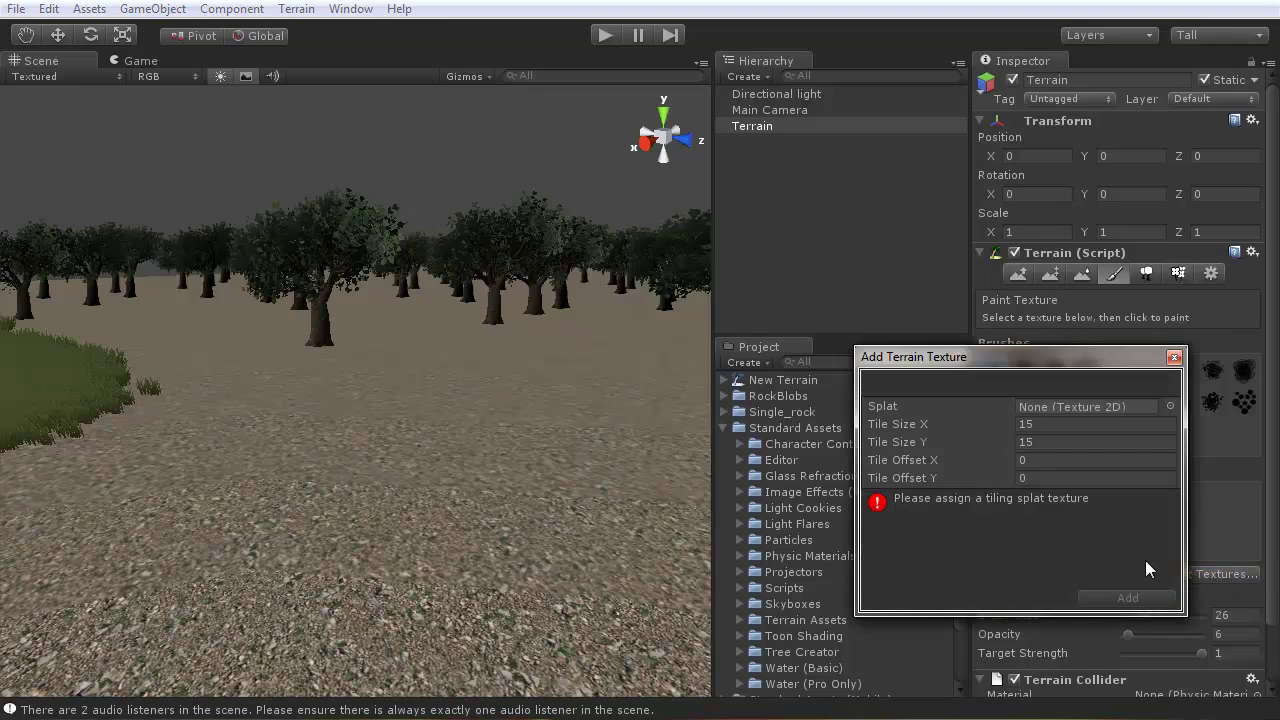
left_click(1169, 406)
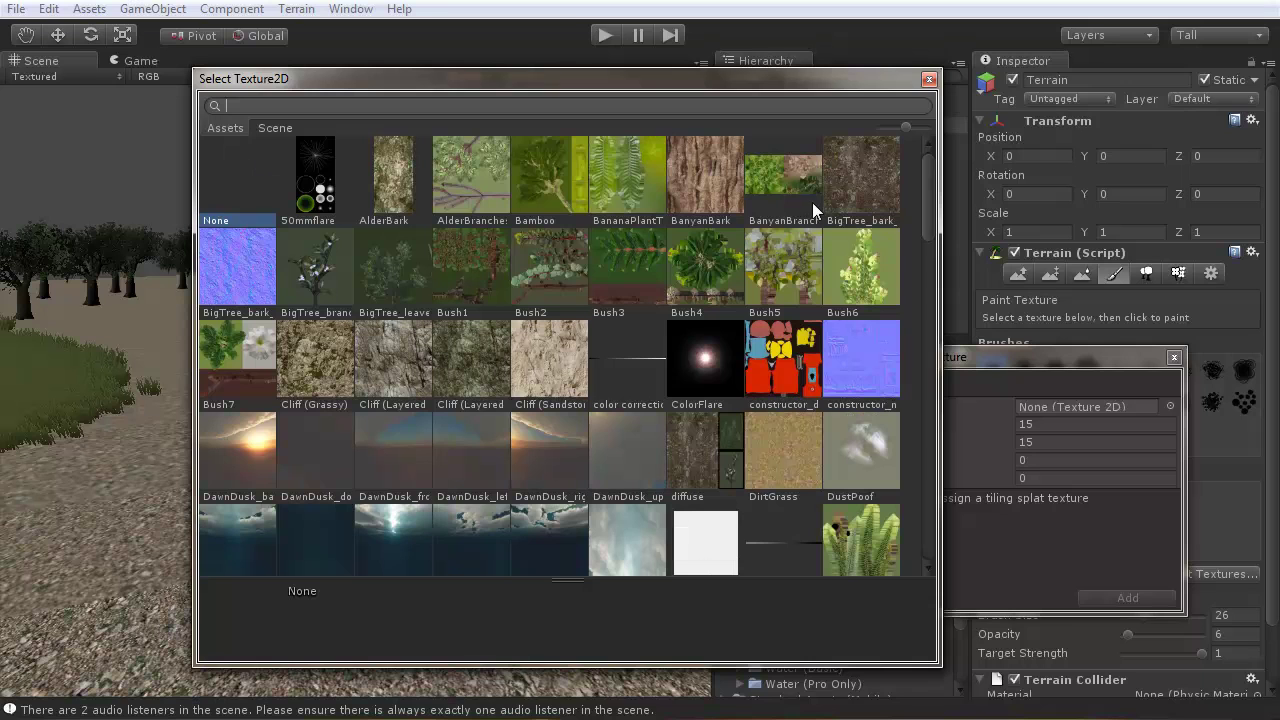
left_click_drag(926, 207, 934, 146)
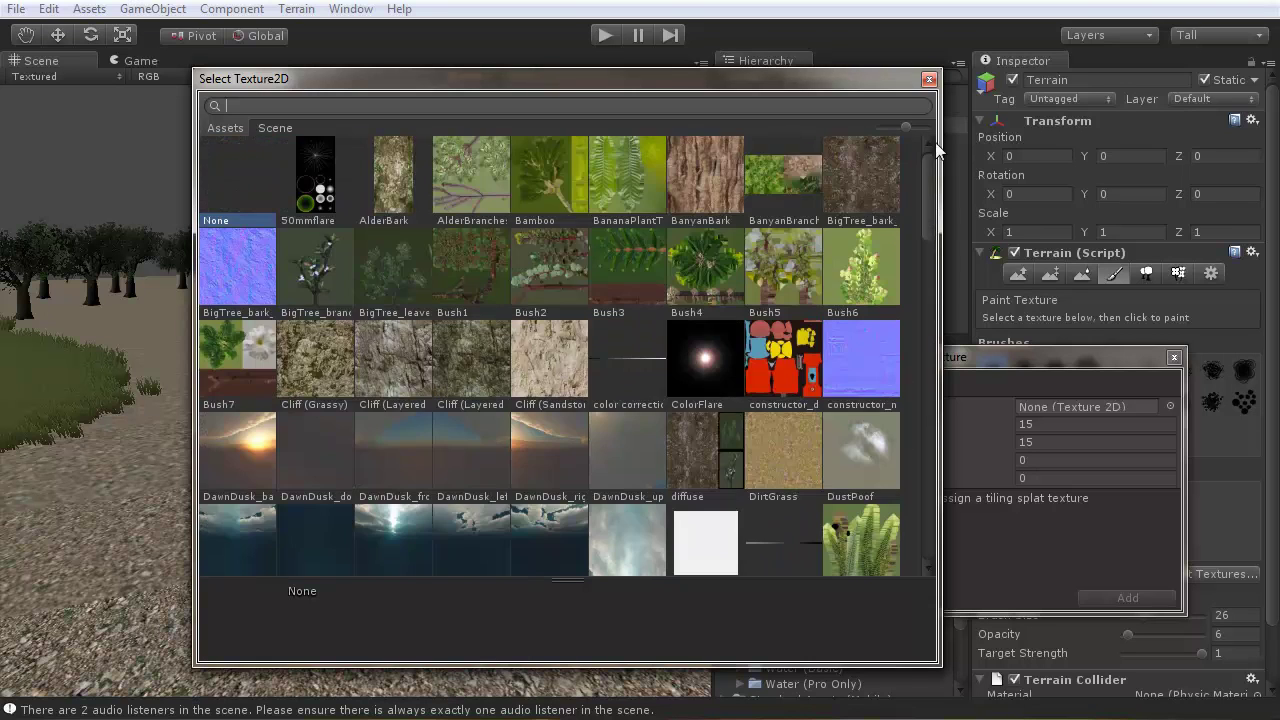
left_click(928, 80)
left_click(1174, 358)
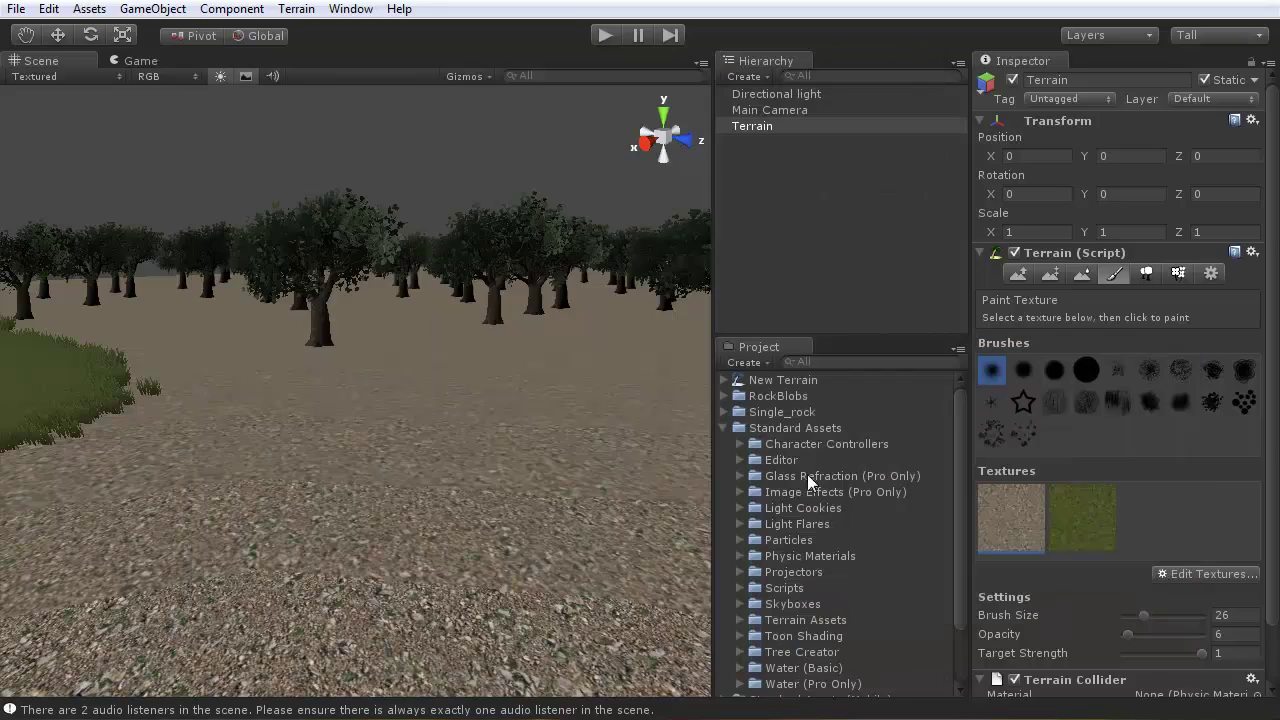
- Collapse the Standard Assets folder and compare the Scene view with the Game view
left_click(723, 427)
right_click_drag(250, 389, 523, 352)
left_click_drag(523, 352, 196, 363, "alt")
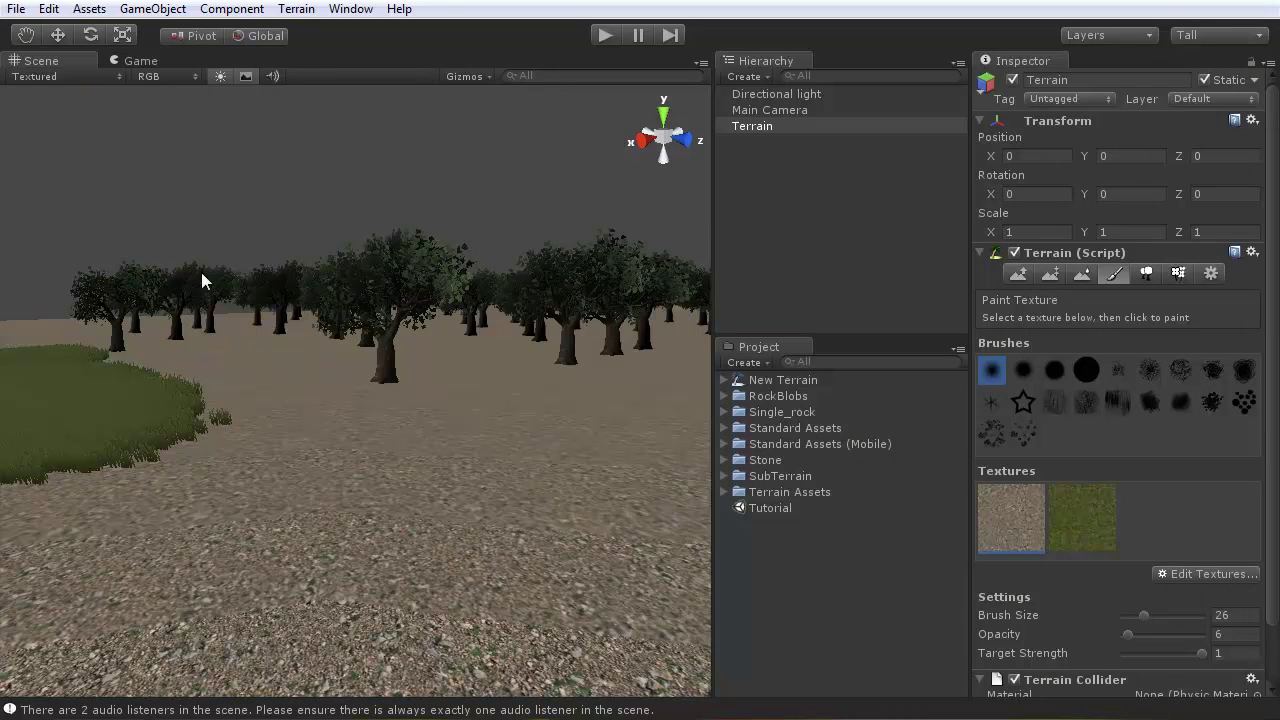
scroll(168, 244, "up", 2)
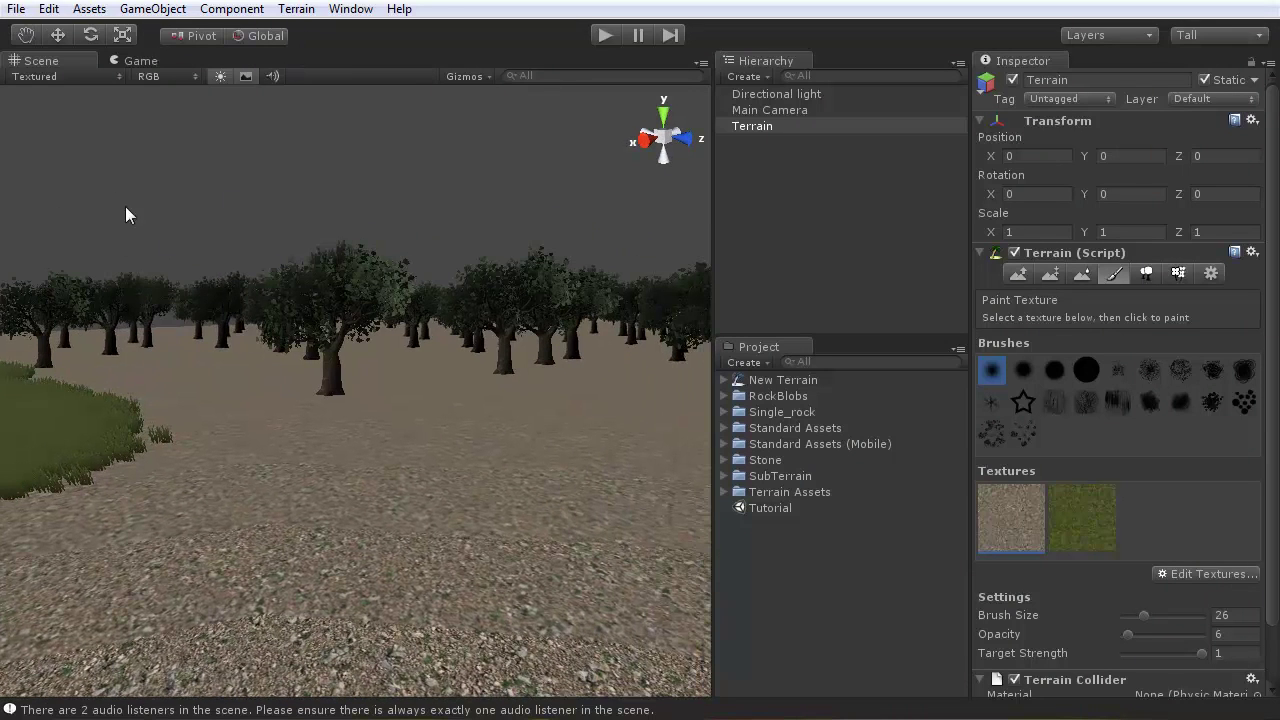
left_click(141, 61)
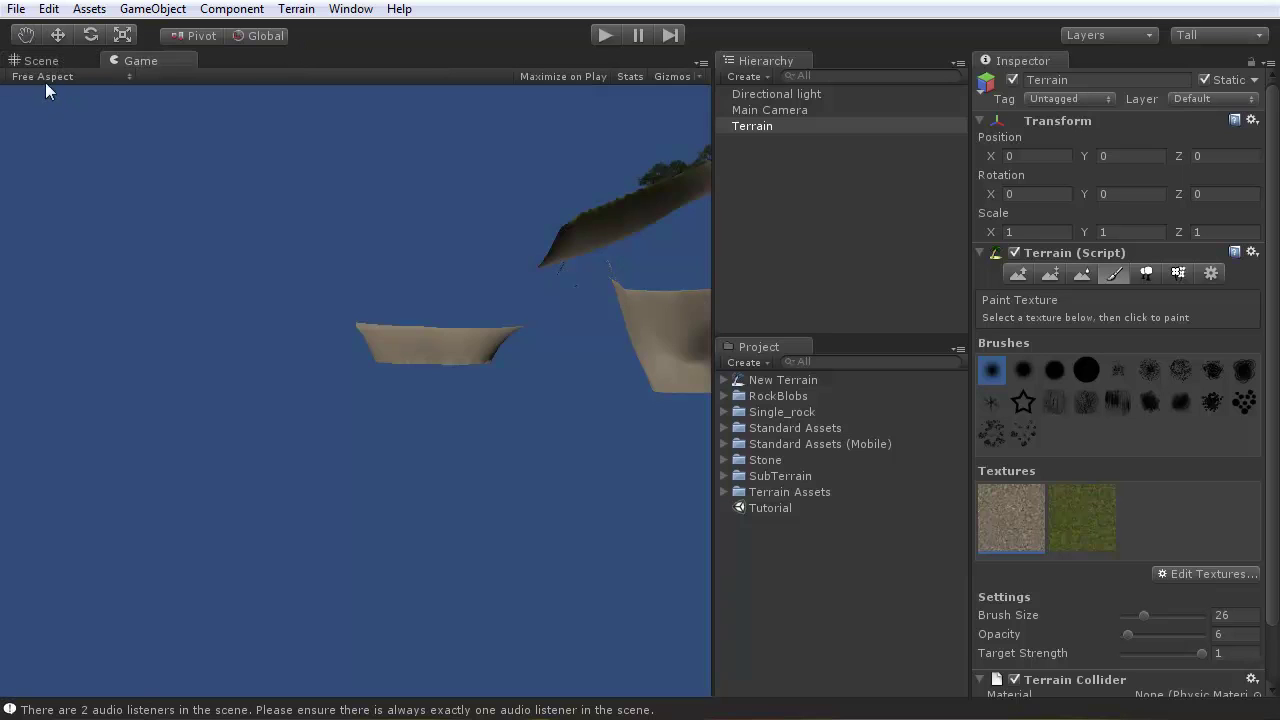
left_click(33, 60)
left_click(137, 60)
left_click(50, 60)
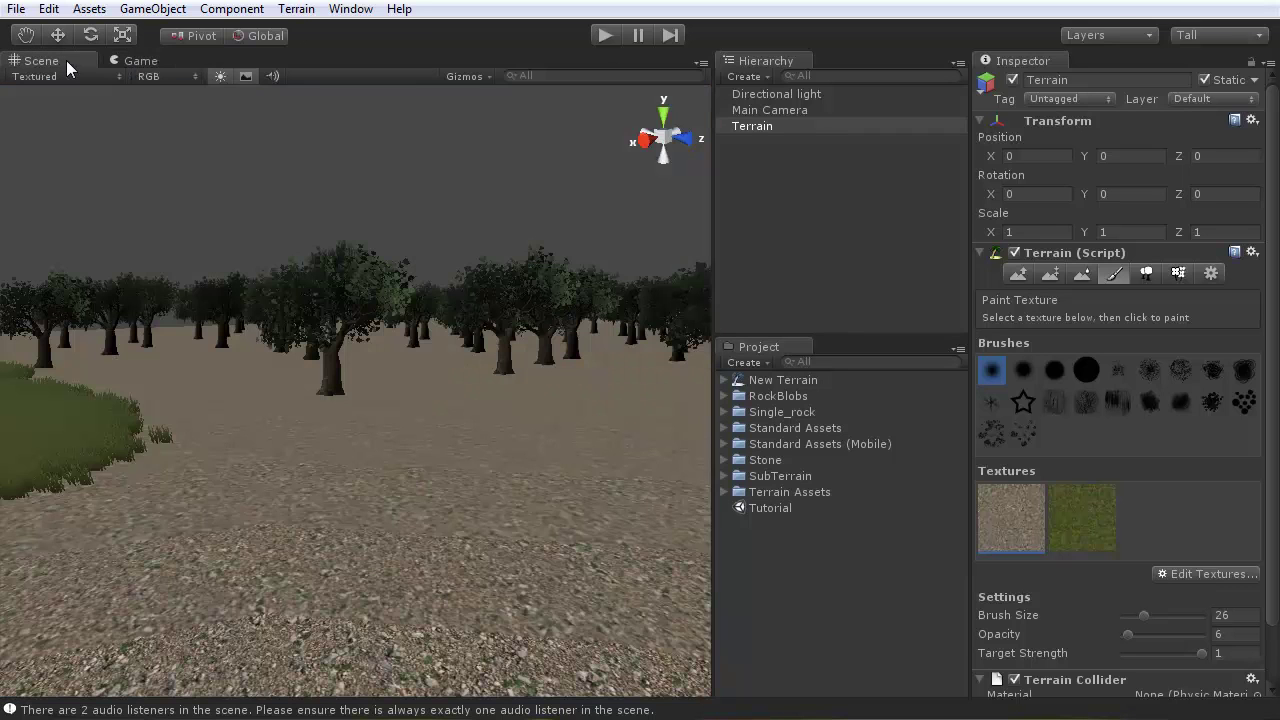
- Switch the editor layout to 2 by 3 and look at the terrain in its Scene view
left_click(350, 9)
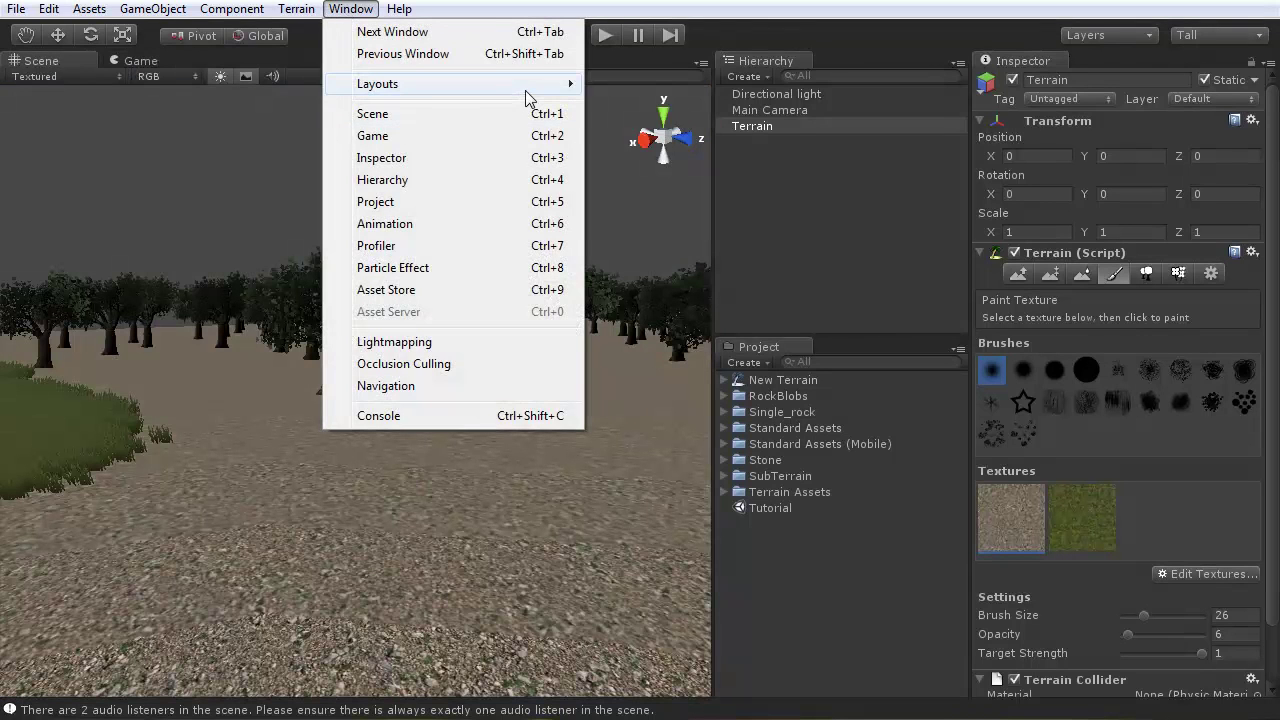
mouse_move(528, 92)
left_click(628, 85)
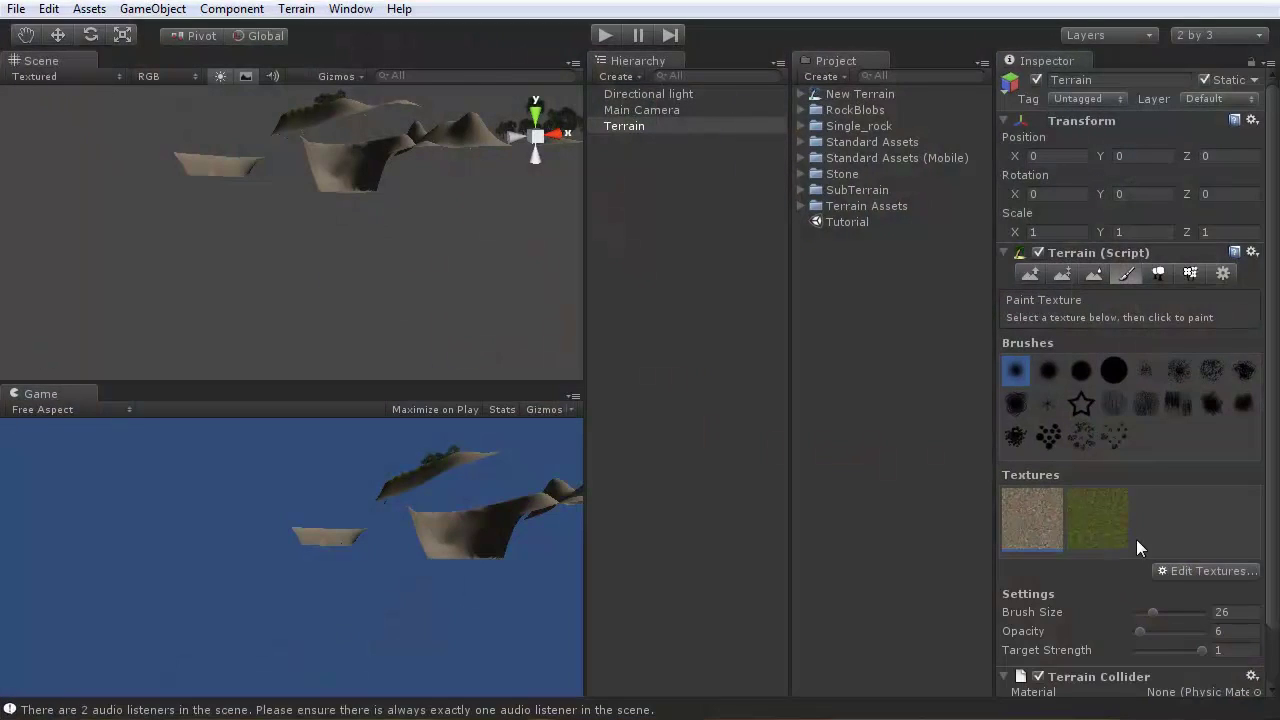
right_click_drag(207, 202, 315, 158)
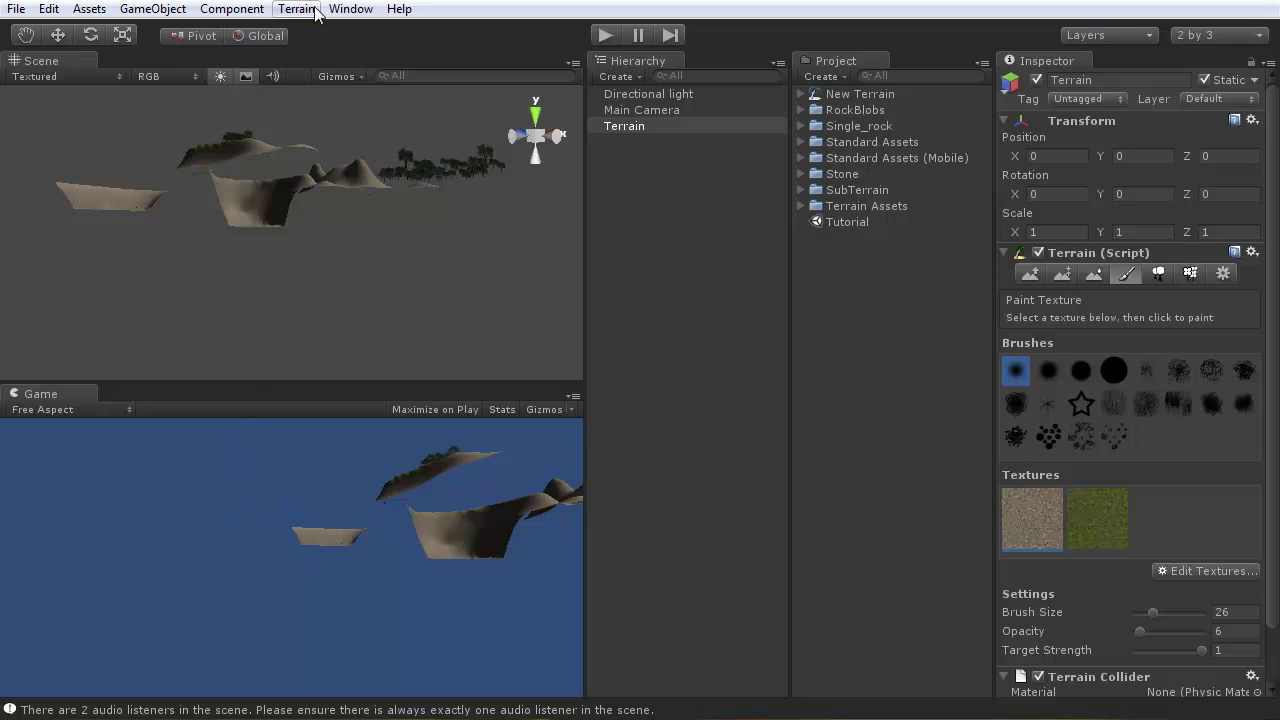
- Switch the editor layout to 4 Split
left_click(350, 9)
mouse_move(488, 90)
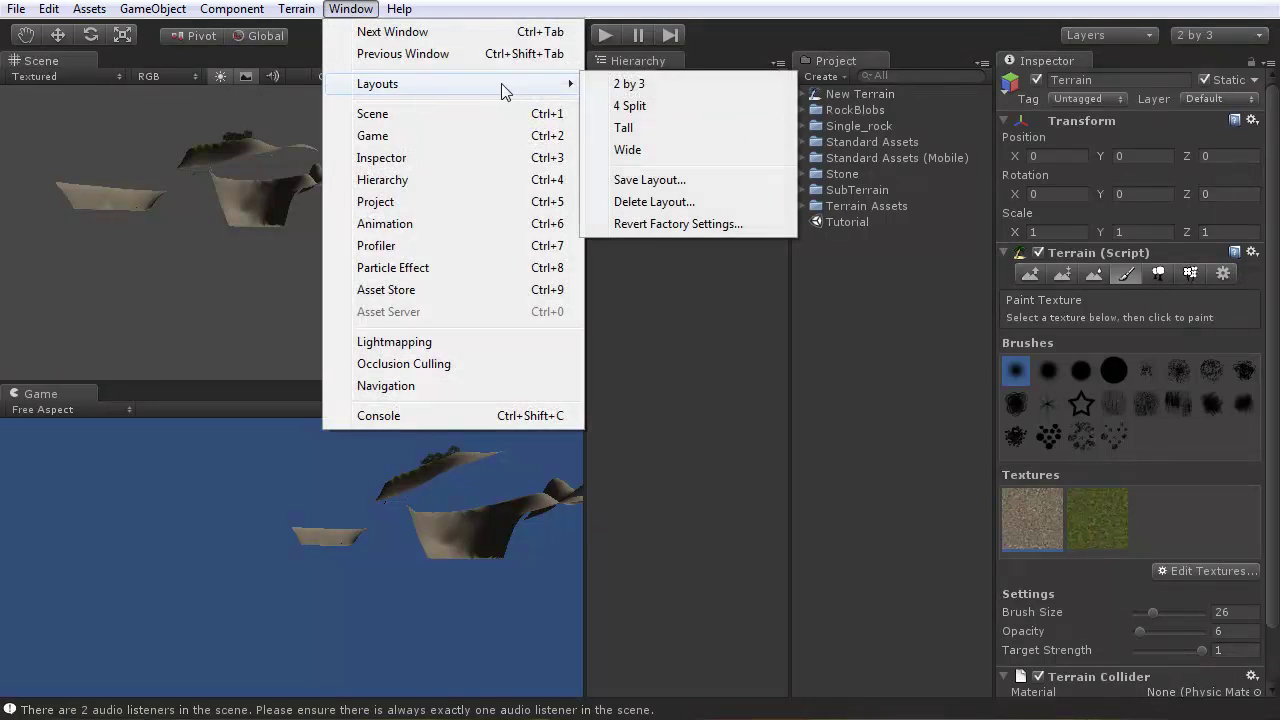
left_click(657, 105)
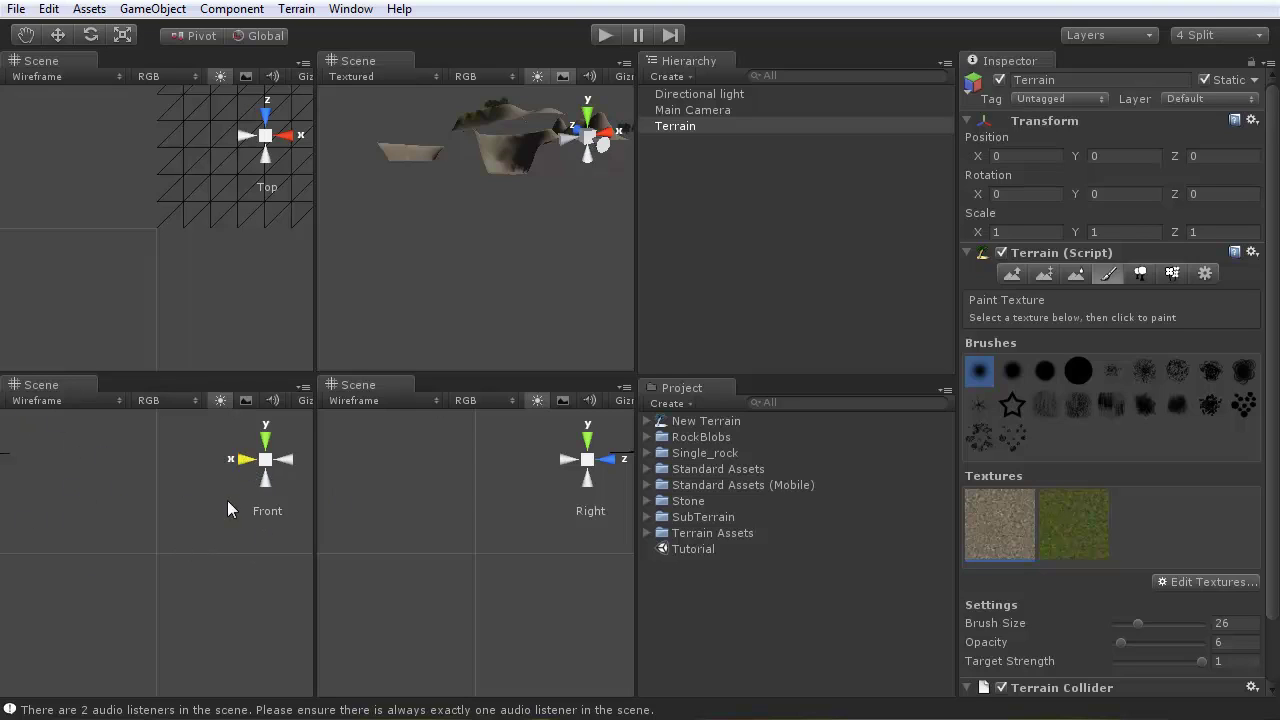
- Turn the Front scene view to the back, bottom and top orientations, then set it to perspective
left_click(241, 462)
left_click(241, 458)
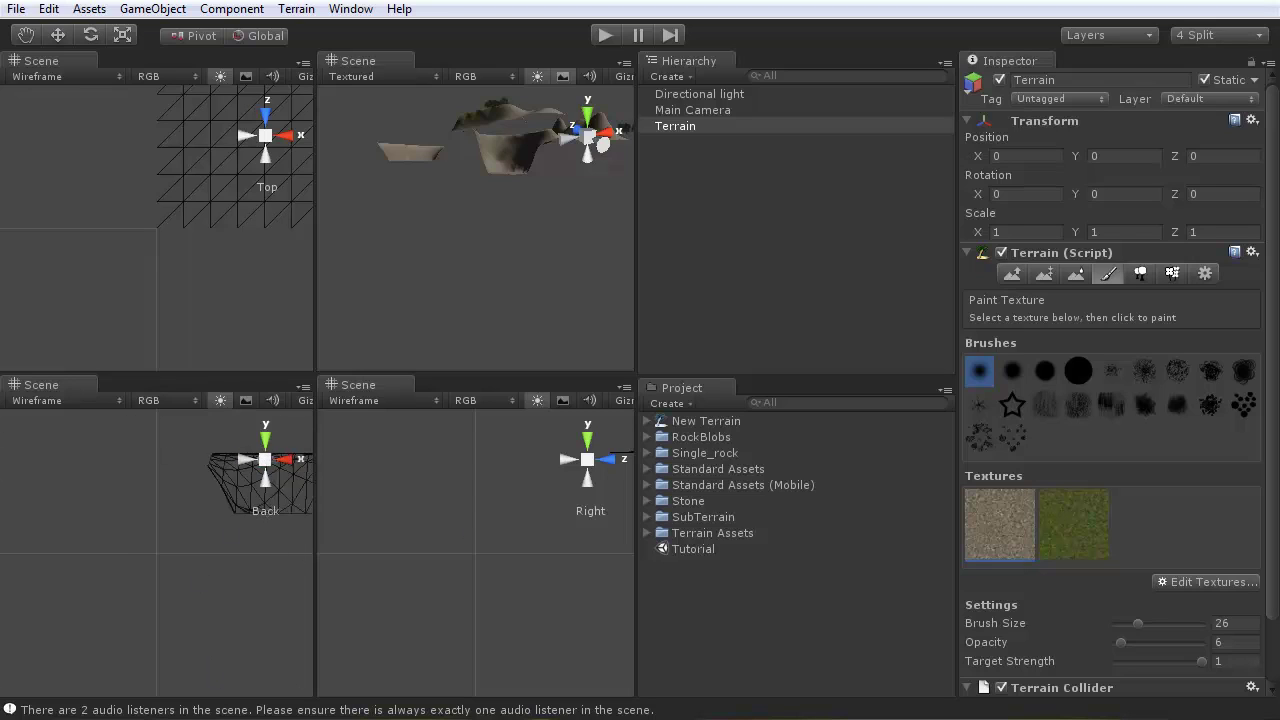
left_click(266, 478)
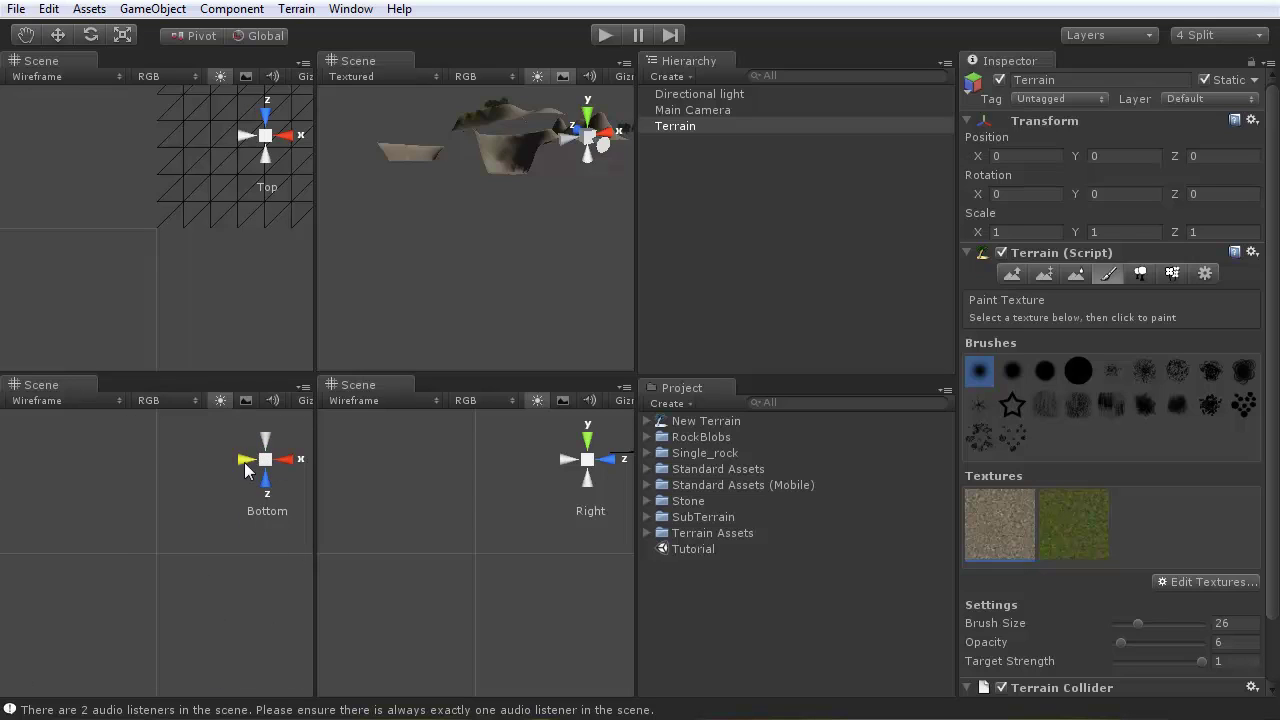
left_click(266, 436)
left_click(266, 440)
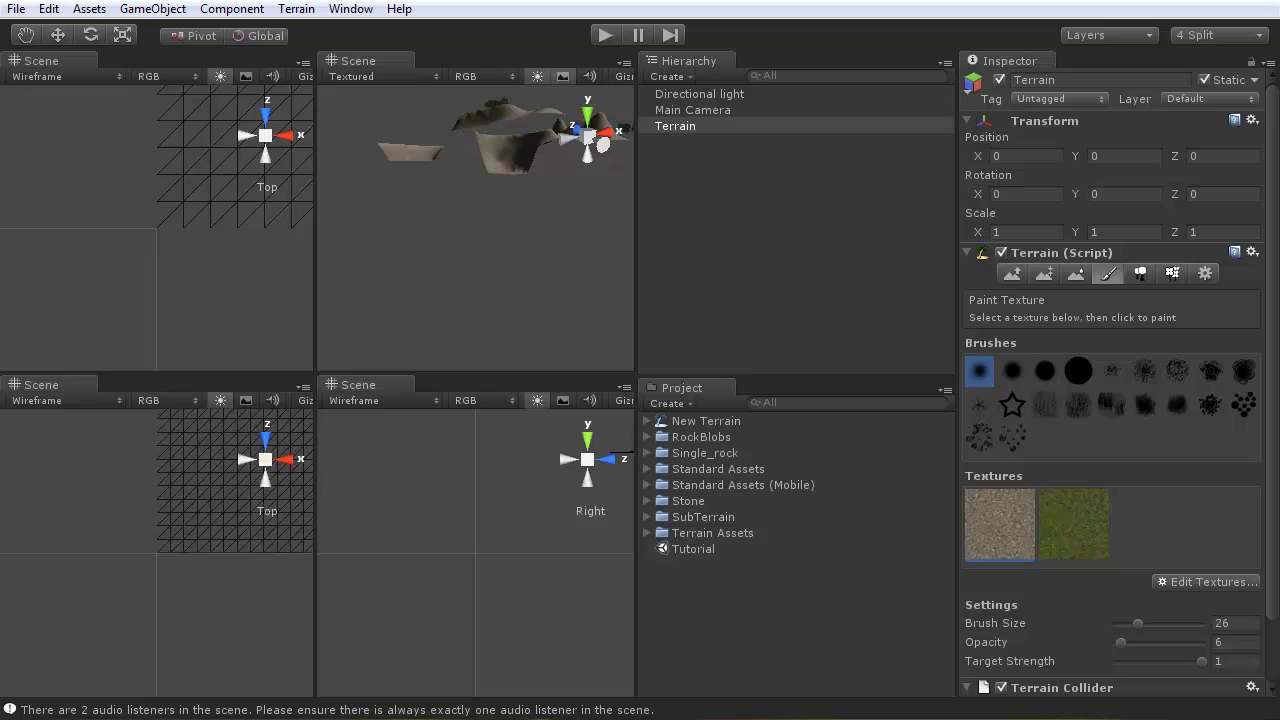
left_click(266, 462)
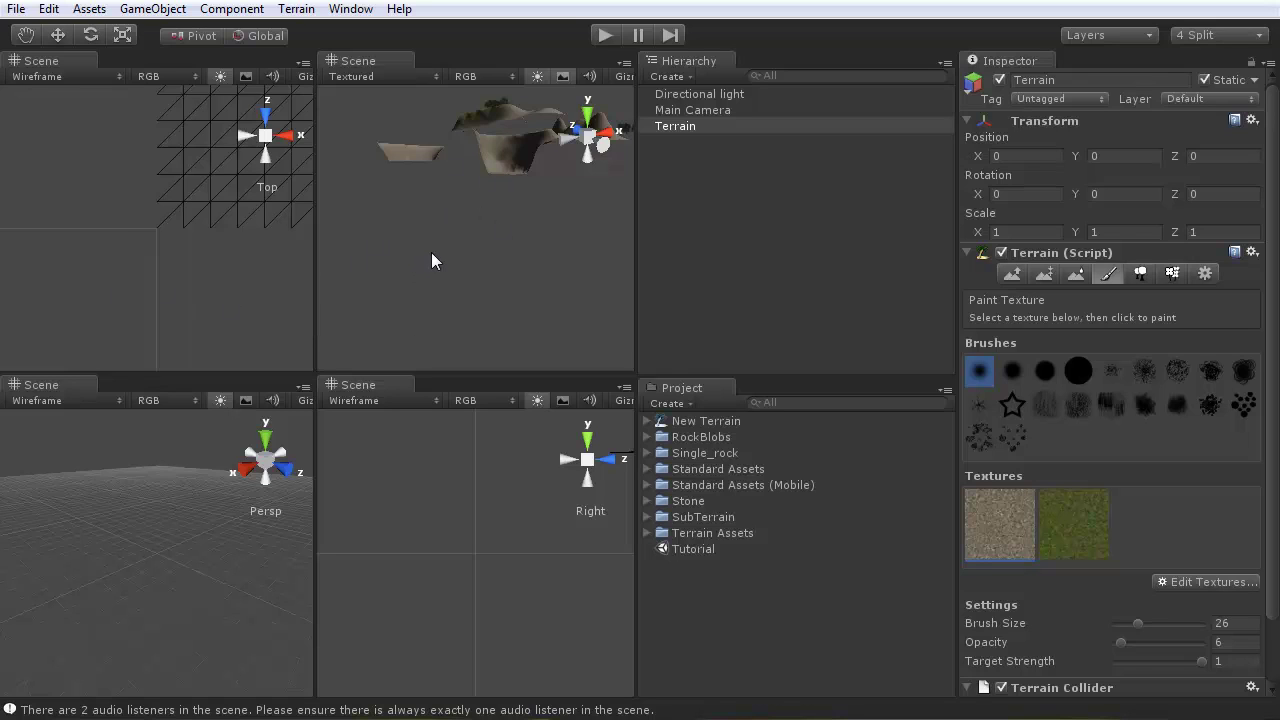
- Maximize the textured Scene view and restore it to the split layout, repeating the toggle
key("shift+space")
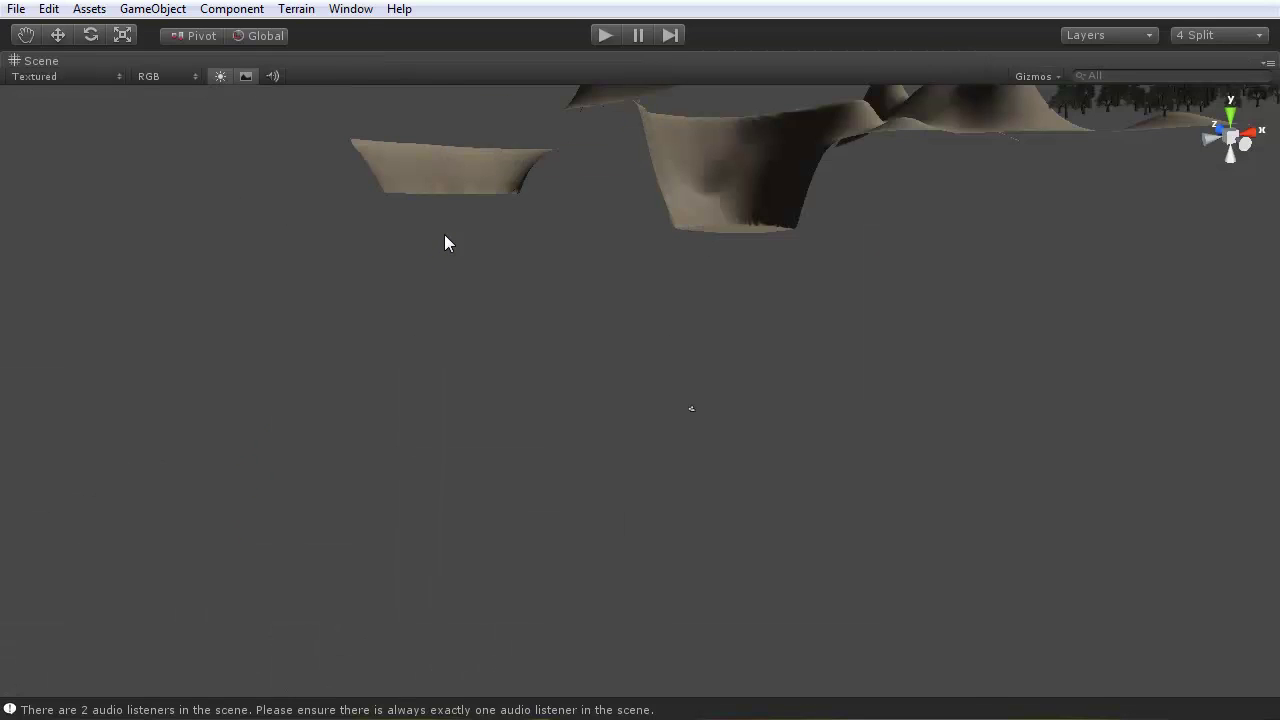
key("shift+space")
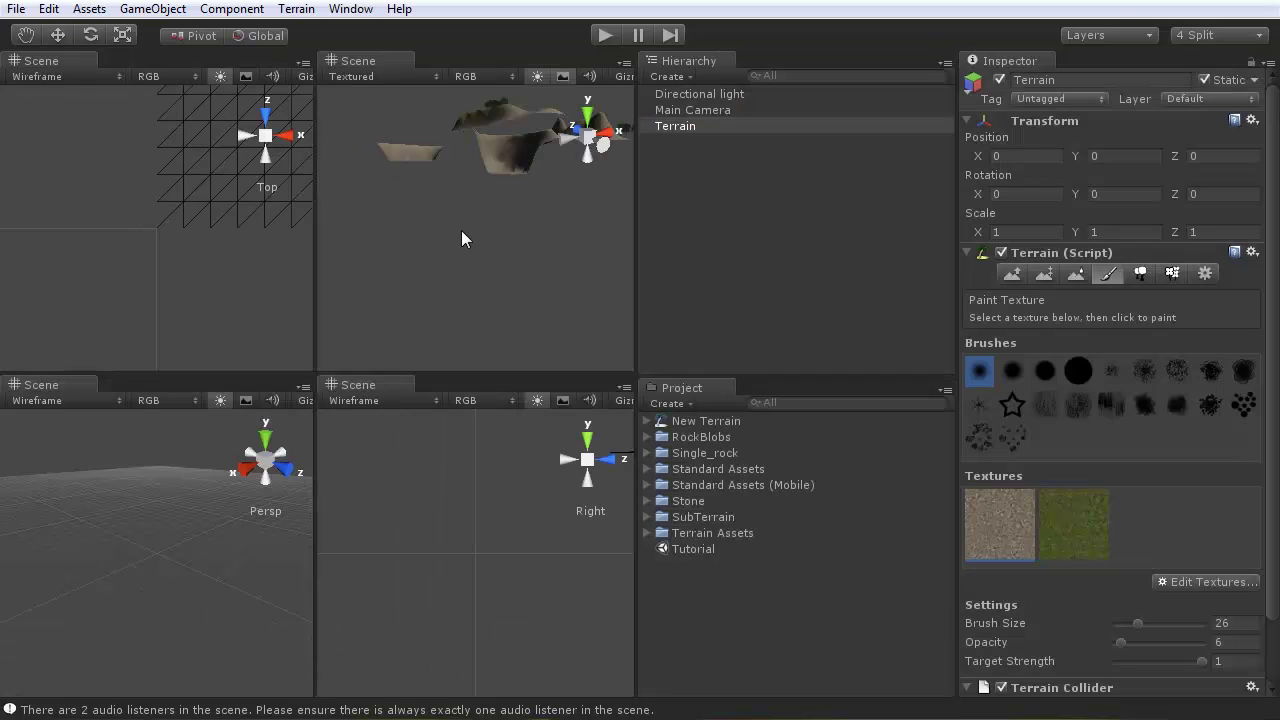
key("shift+space")
key("shift+space")
key("shift+space")
- Switch the editor layout to Tall
left_click(350, 8)
mouse_move(463, 86)
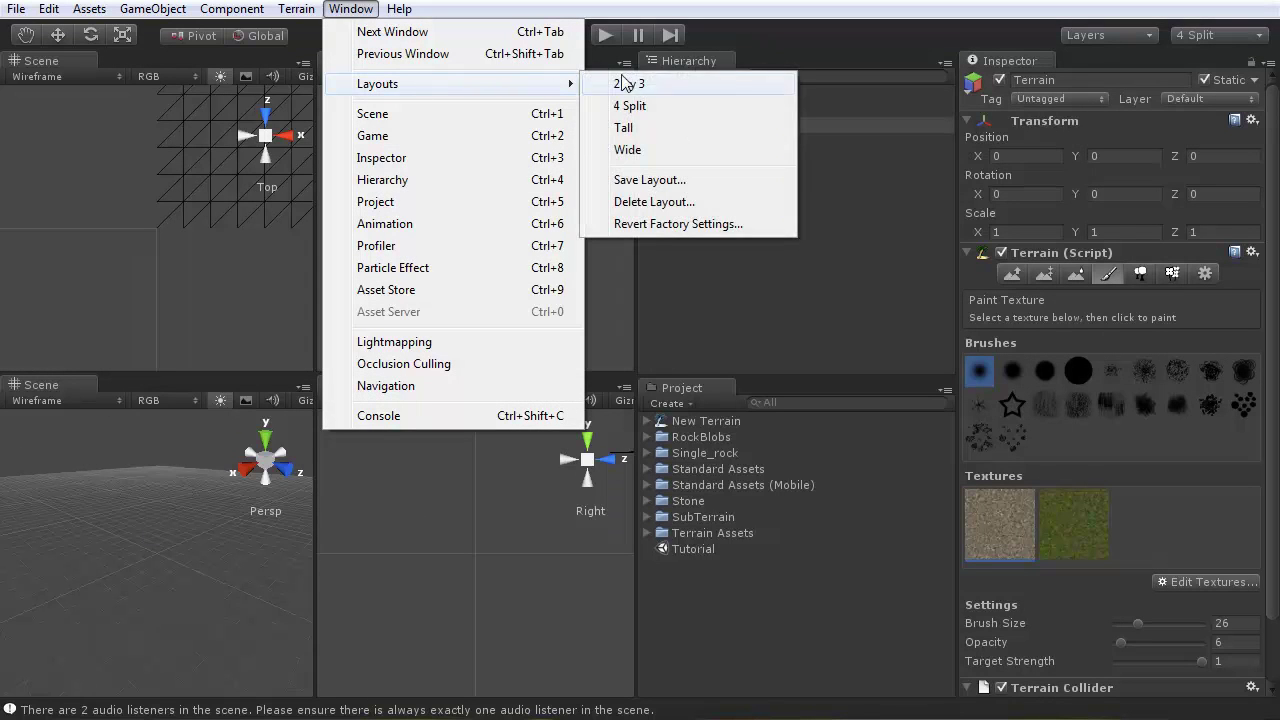
left_click(640, 138)
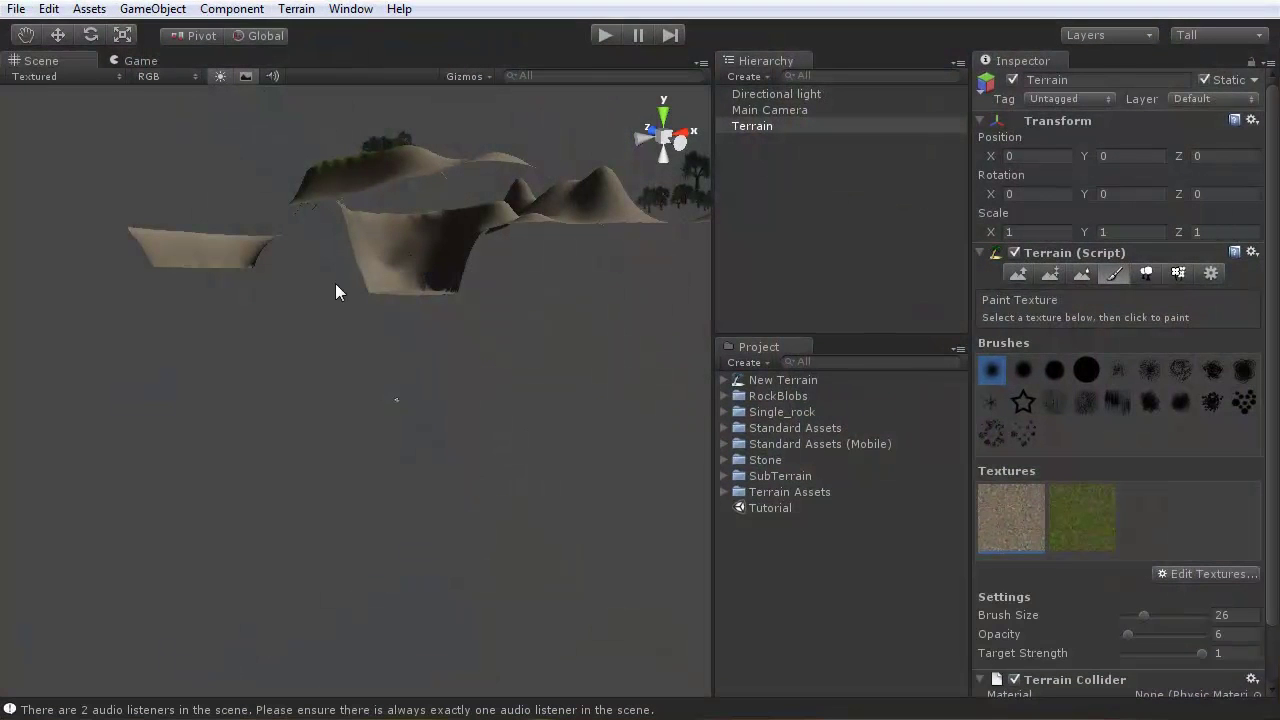
- Fly through the scene to examine the terrain's hills and trees from several angles
left_click_drag(204, 466, 347, 282, "alt")
key("w")
right_click_drag(348, 274, 90, 400)
right_click_drag(350, 400, 187, 356)
left_click_drag(187, 356, 212, 364, "alt")
key("a")
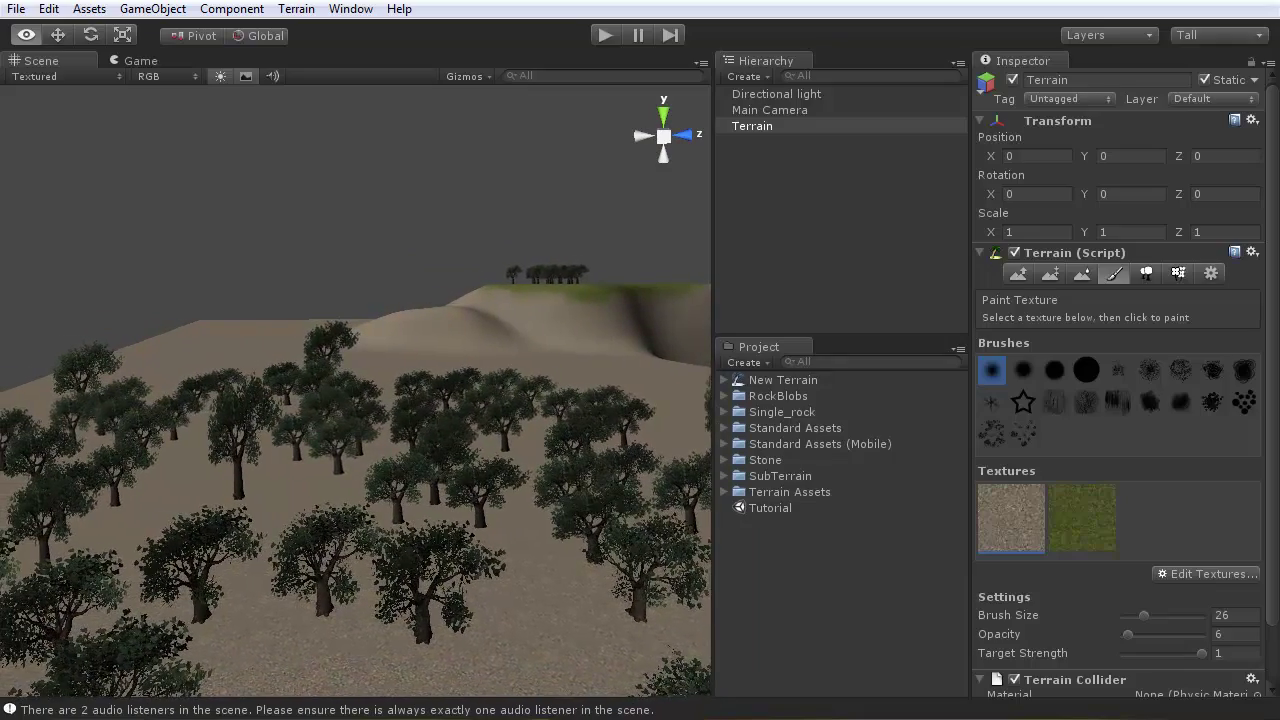
mouse_move(212, 364)
right_mouse_down()
mouse_move(191, 327)
mouse_move(145, 311)
right_mouse_up()
key("shift+w")
left_click_drag(480, 373, 537, 360, "alt")
right_click_drag(537, 350, 507, 334)
key("s")
key("d")
key("d")
left_click_drag(507, 335, 506, 410, "alt")
key("w")
right_click_drag(506, 410, 1092, 501)
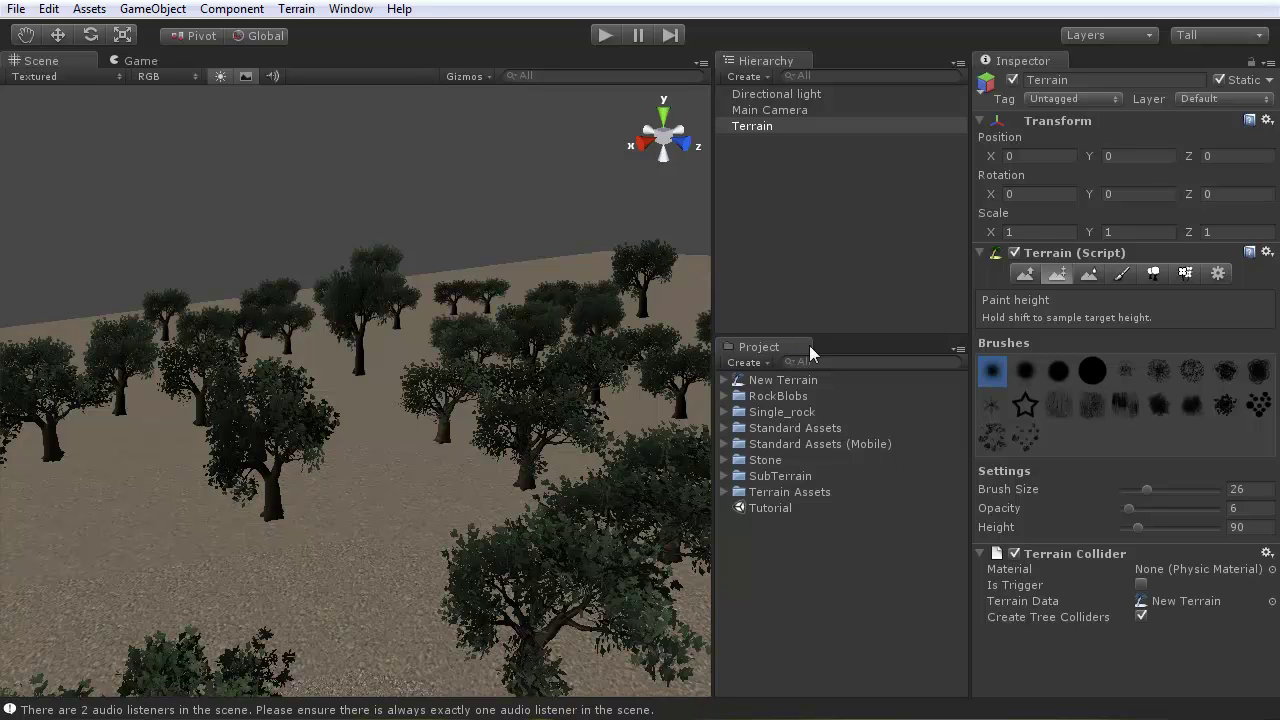
- Expand the Standard Assets folder and view the packages available for import into it
left_click(725, 428)
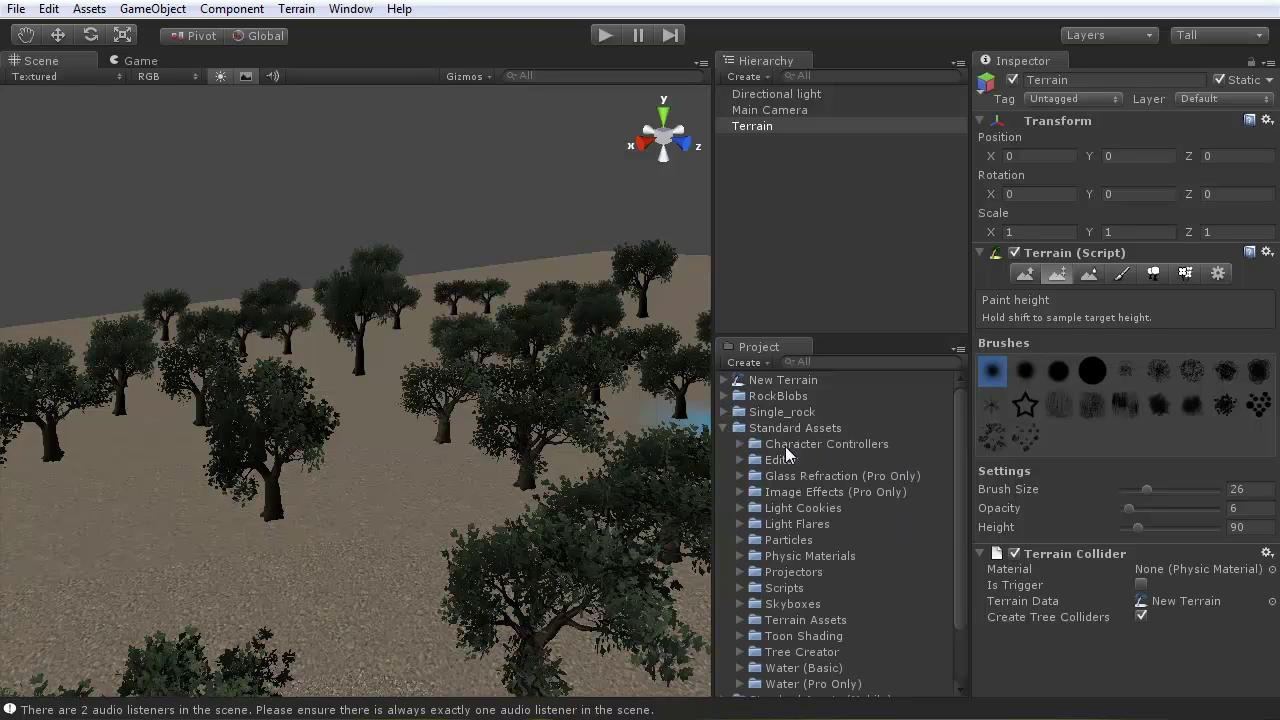
left_click(868, 445)
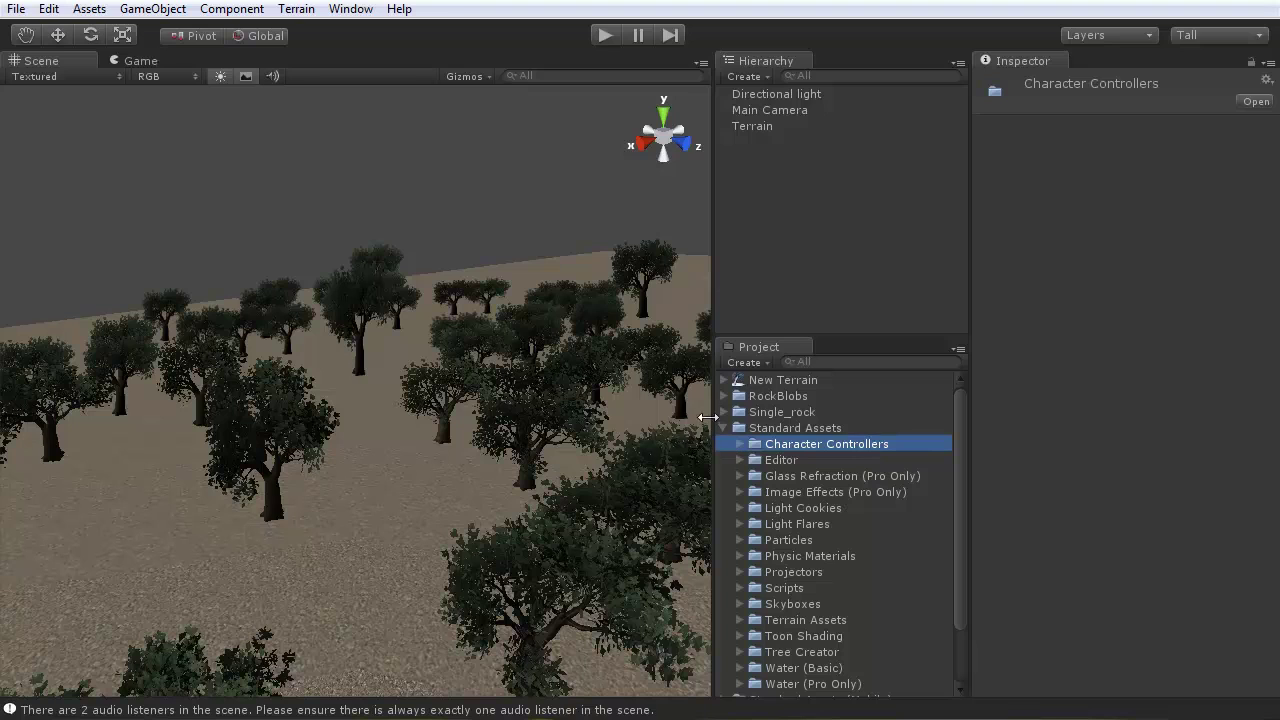
left_click(783, 428)
right_click(782, 428)
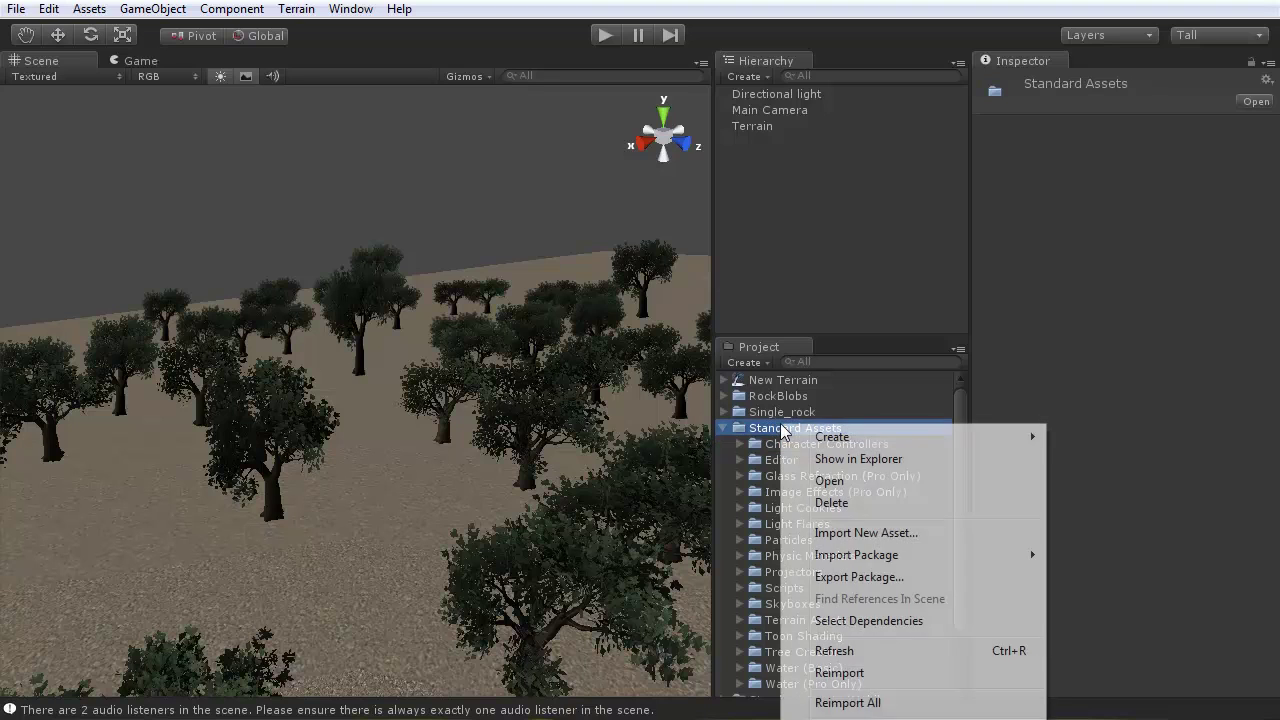
mouse_move(990, 565)
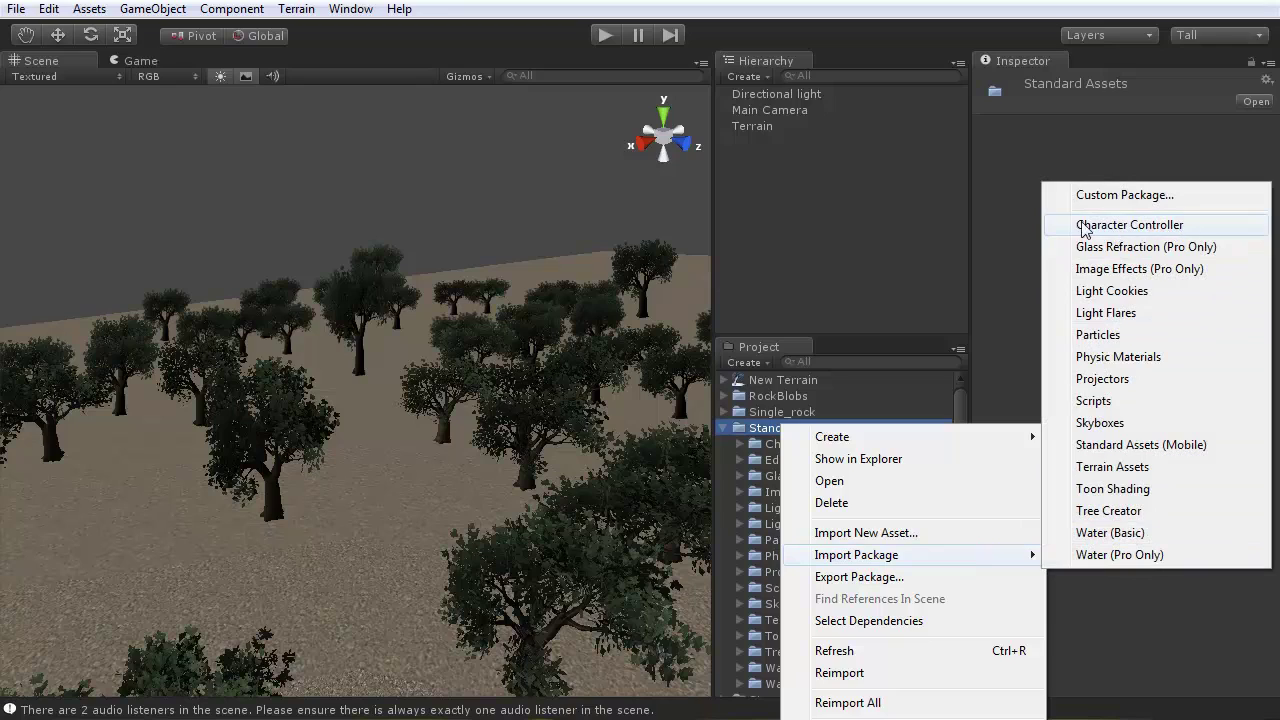
left_click(1004, 289)
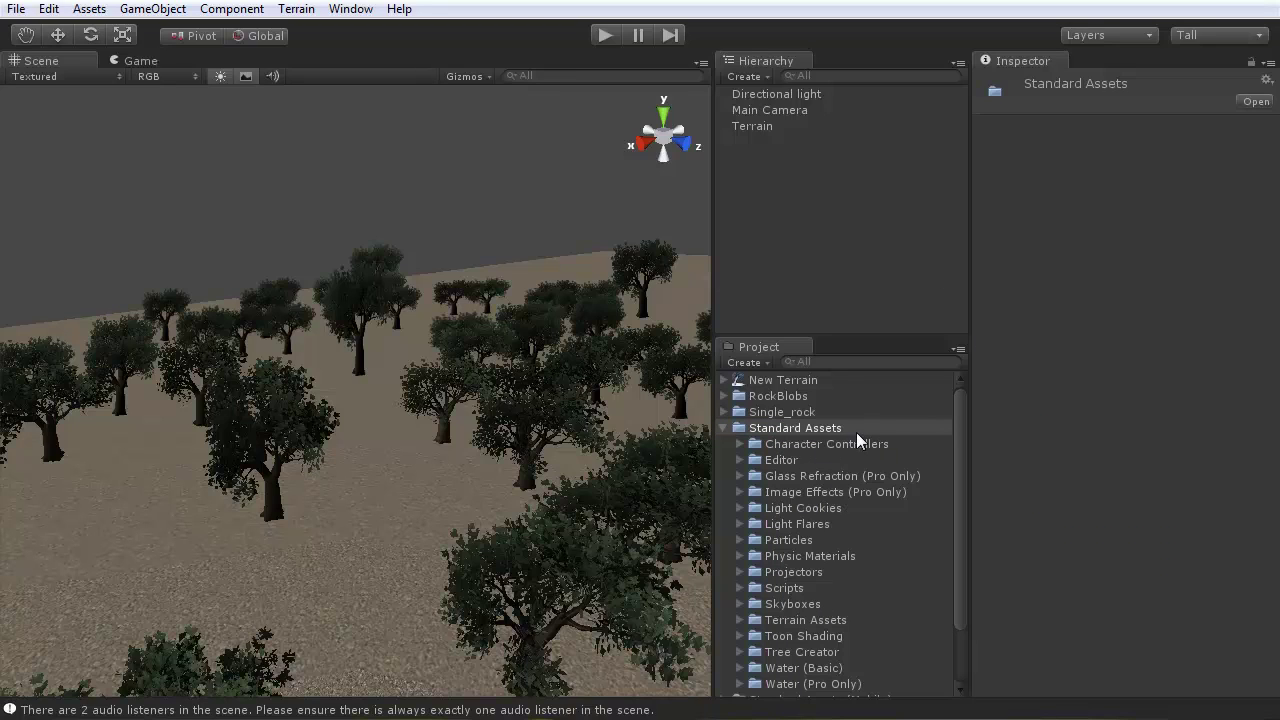
- Expand the Character Controllers folder and look up the Character Controller entry among the importable packages
left_click(805, 445)
left_click(739, 444)
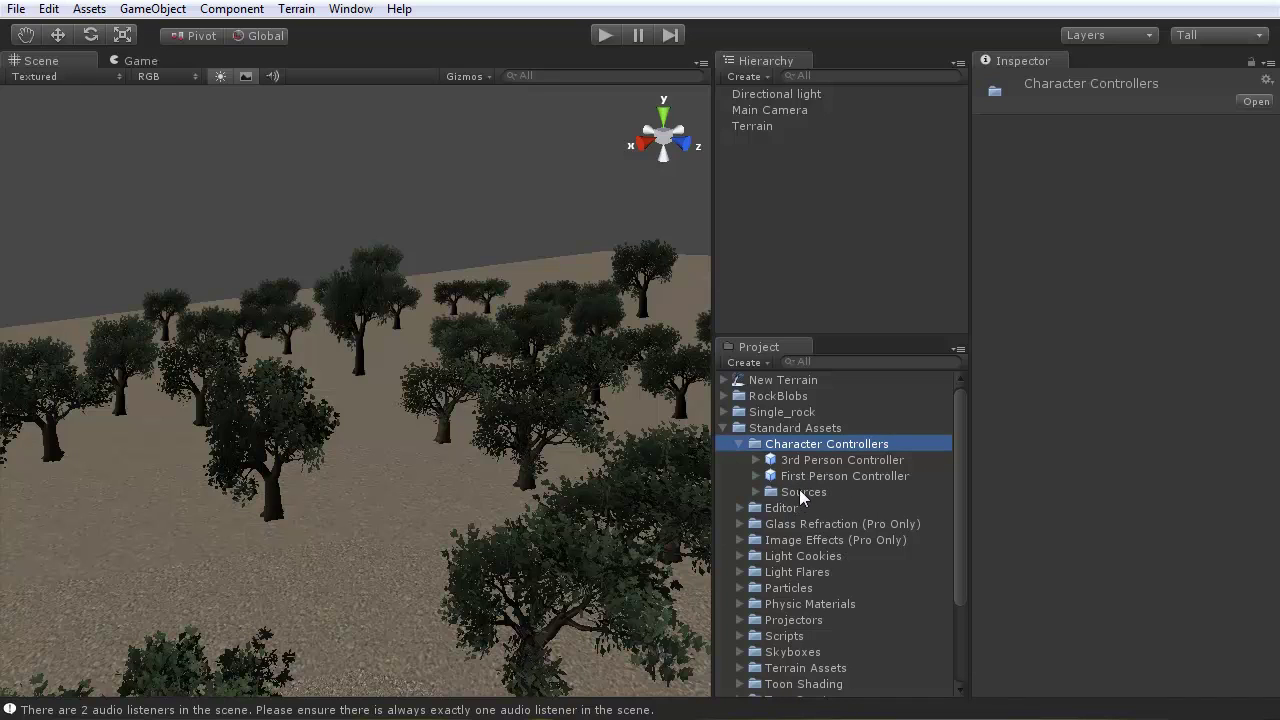
left_click(89, 9)
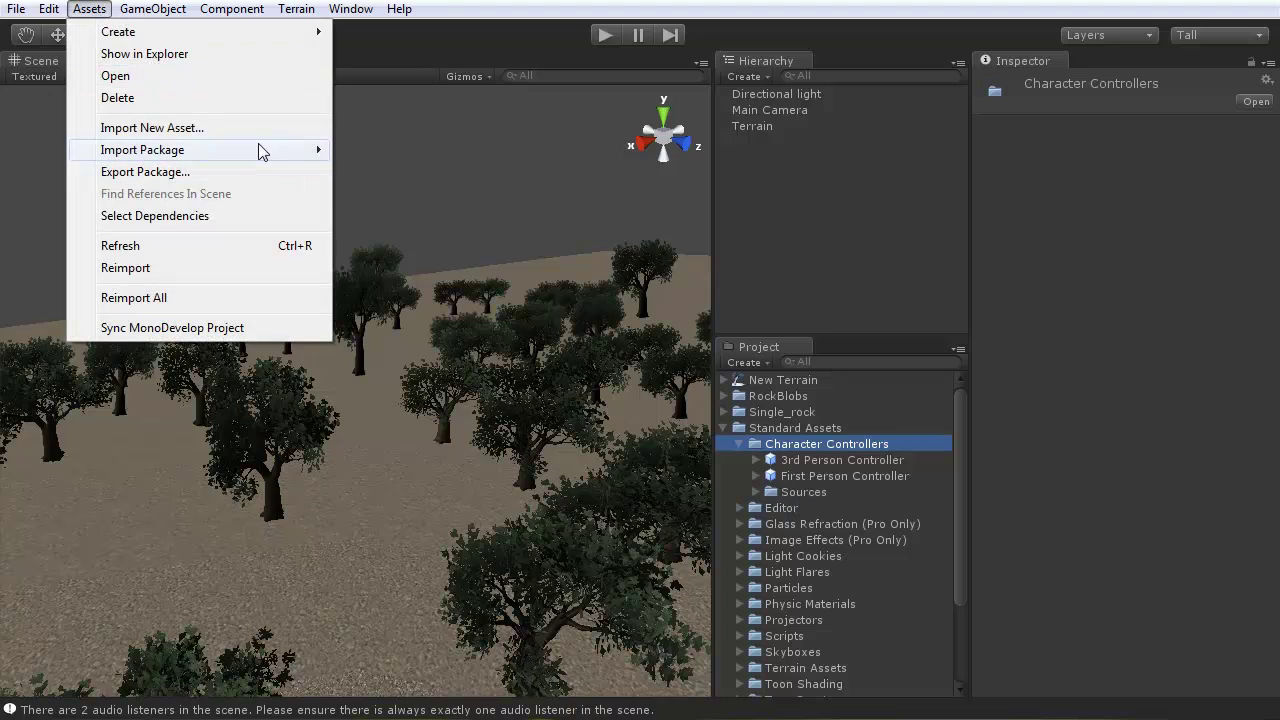
mouse_move(258, 143)
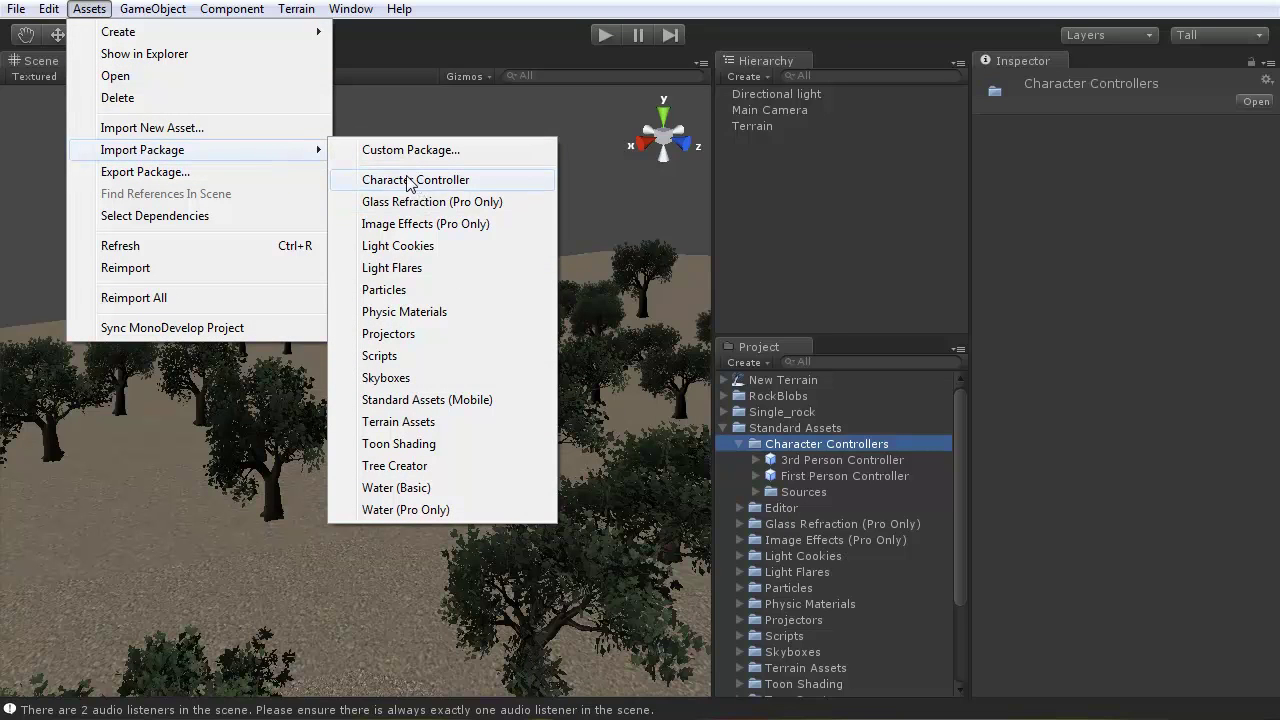
- Place the First Person Controller prefab from the Character Controllers folder on open ground among the trees in the scene
left_click(825, 443)
left_click(815, 477)
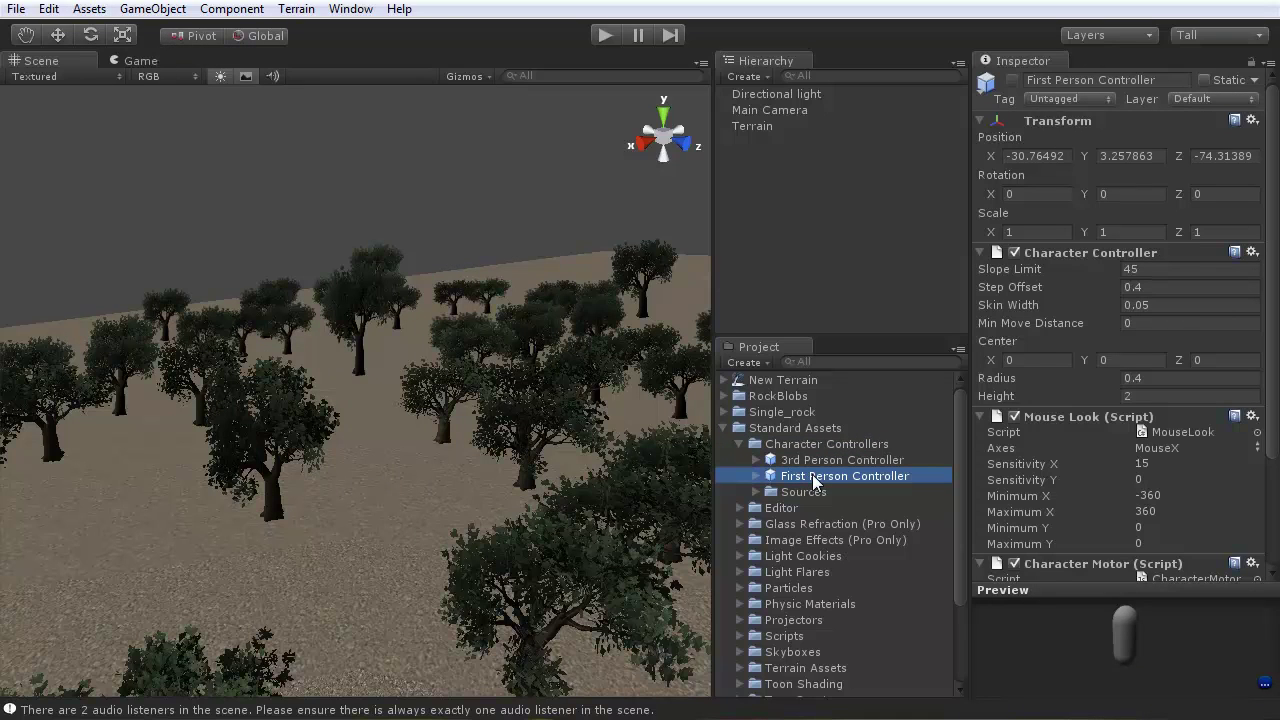
left_click_drag(758, 476, 376, 534)
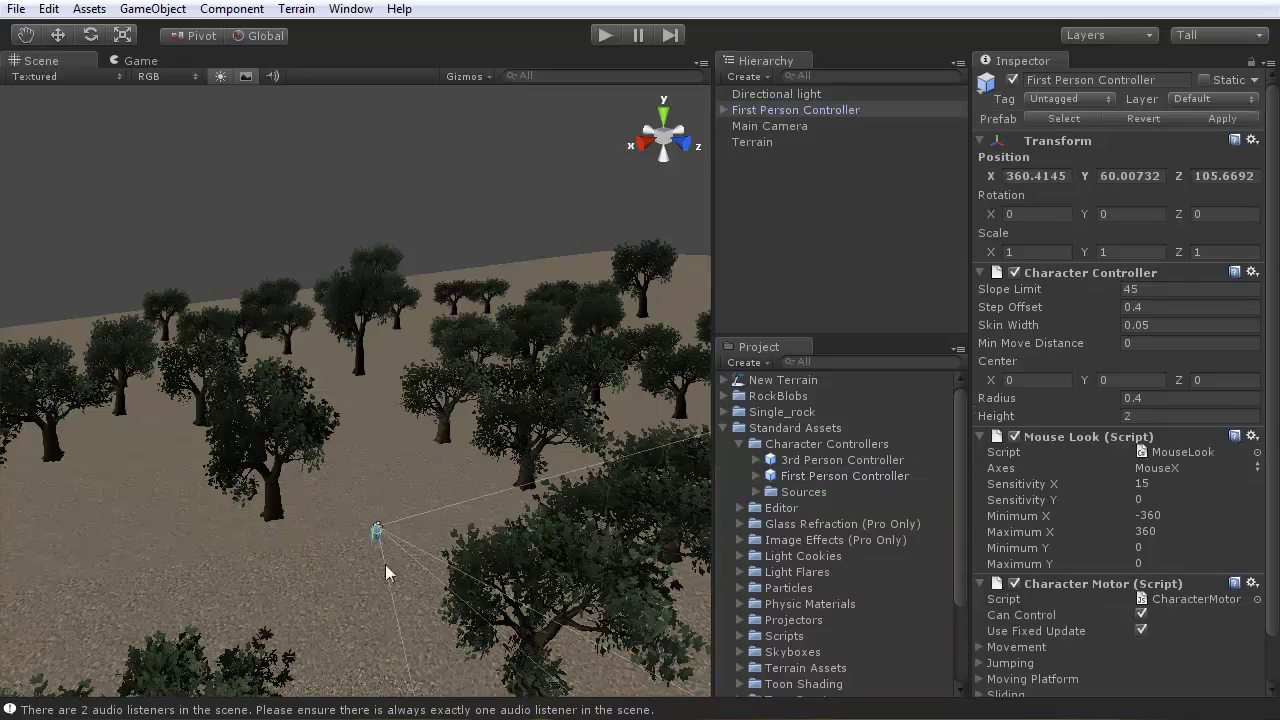
- Raise the First Person Controller above the ground with the Move tool, to a Y position of about 61.12
left_click_drag(377, 635, 392, 578, "alt")
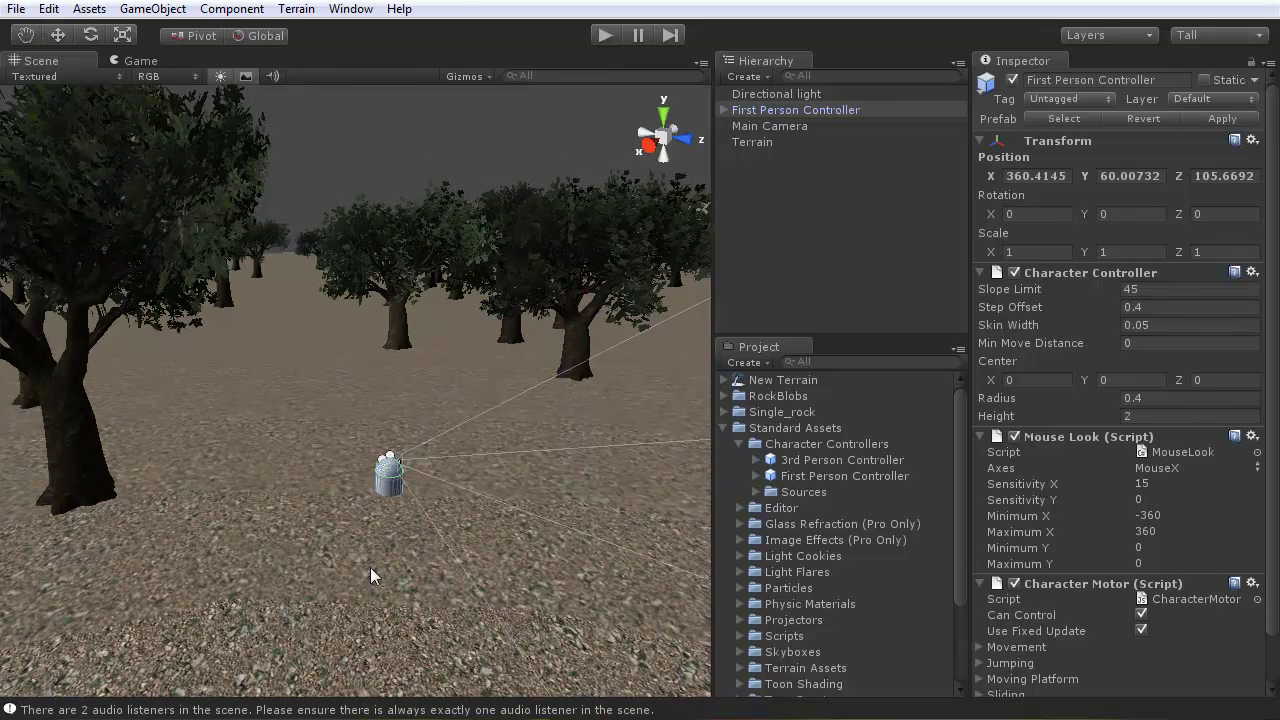
key("w")
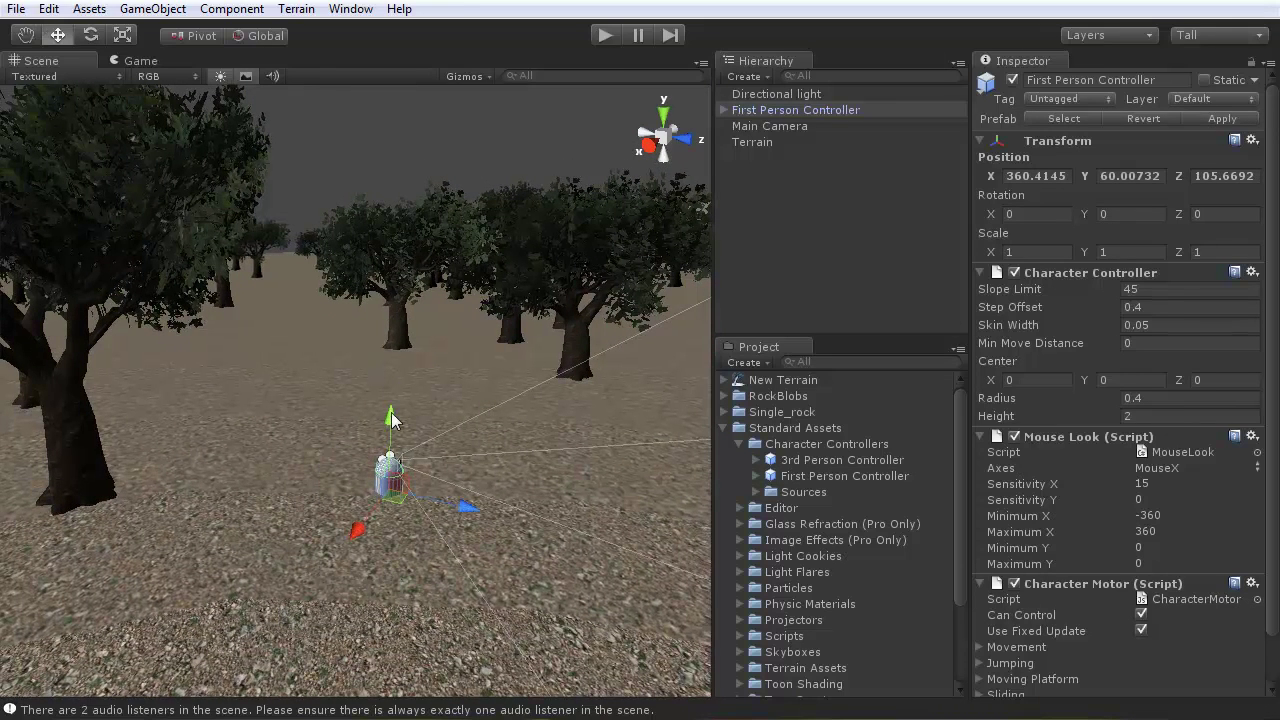
left_click_drag(391, 427, 243, 414)
left_click_drag(272, 371, 271, 410)
mouse_move(271, 410)
left_mouse_down("alt")
mouse_move(197, 489)
mouse_move(355, 509)
mouse_move(486, 484)
mouse_move(263, 437)
mouse_move(275, 419)
left_mouse_up("alt")
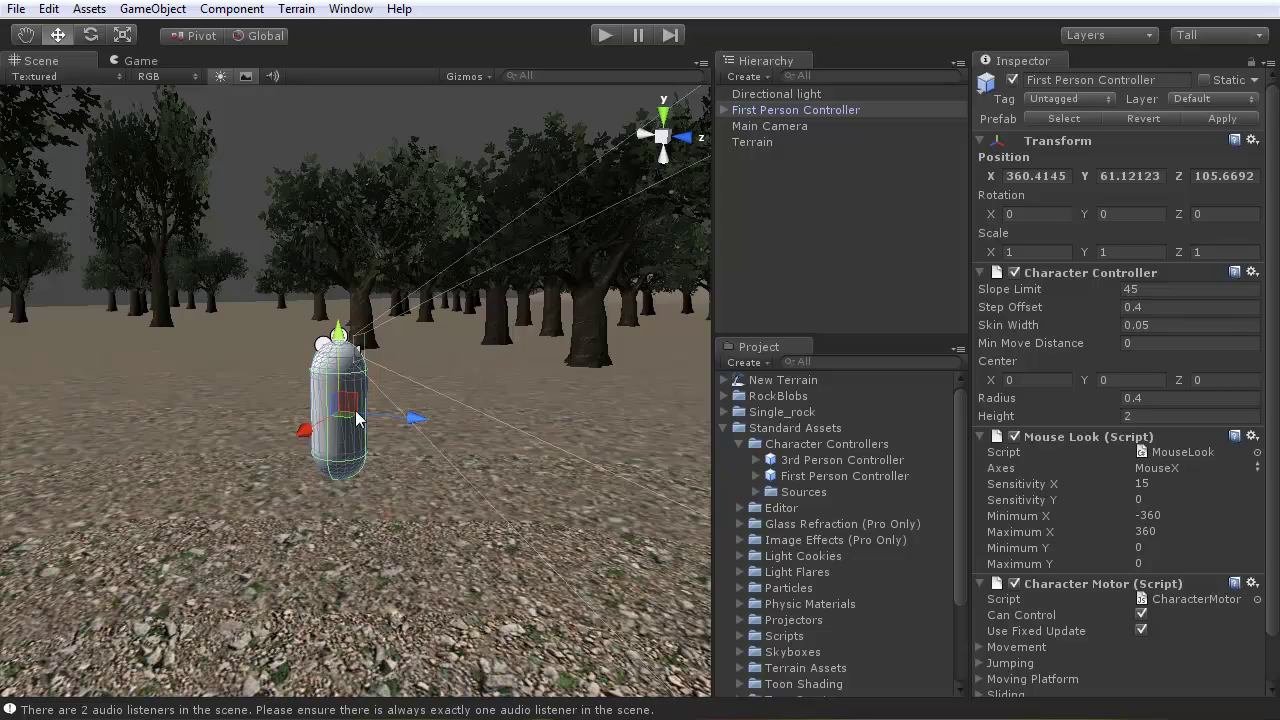
left_click_drag(335, 440, 207, 405, "alt")
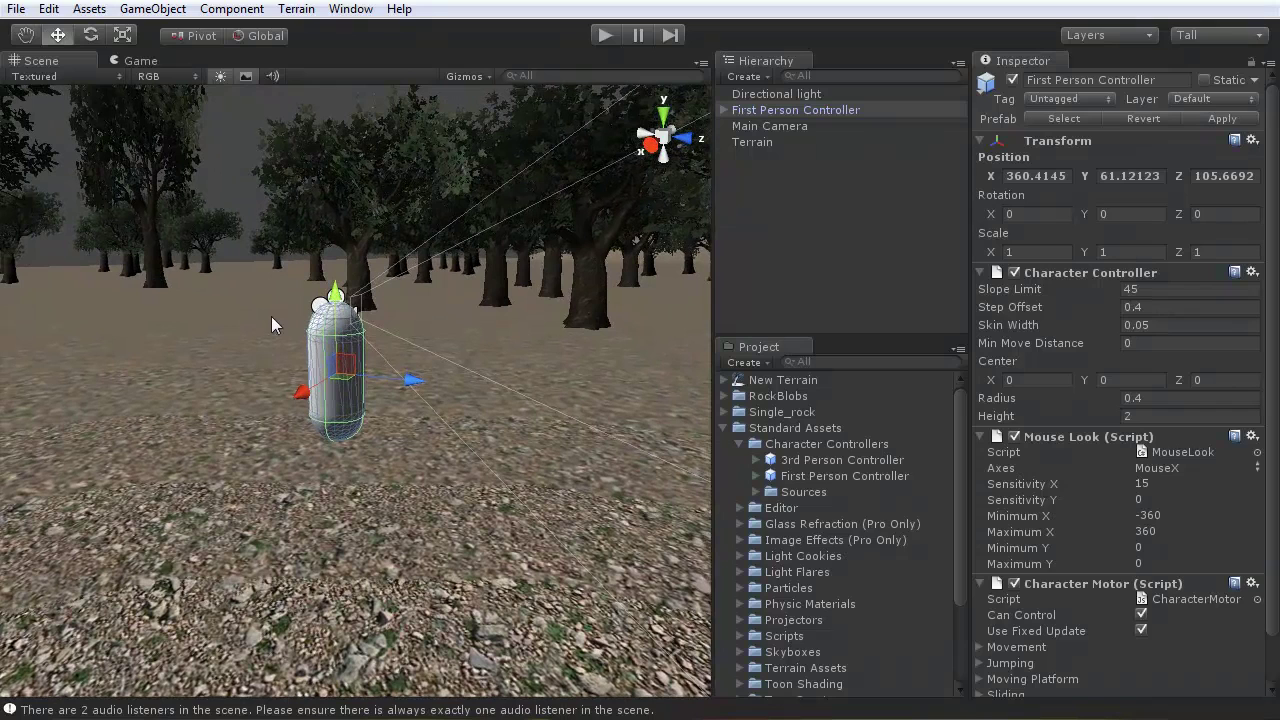
- Play the game in the Game view, walk the first-person character among the trees, and stop playback
left_click(138, 61)
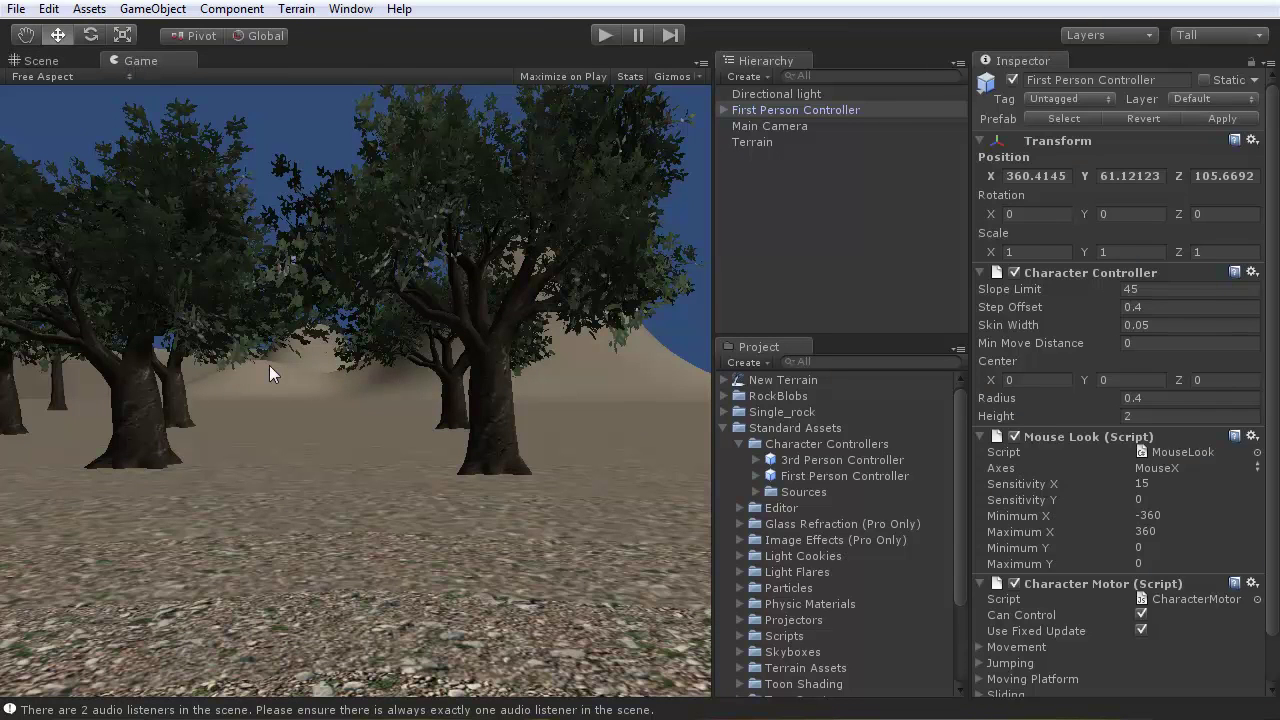
left_click(603, 36)
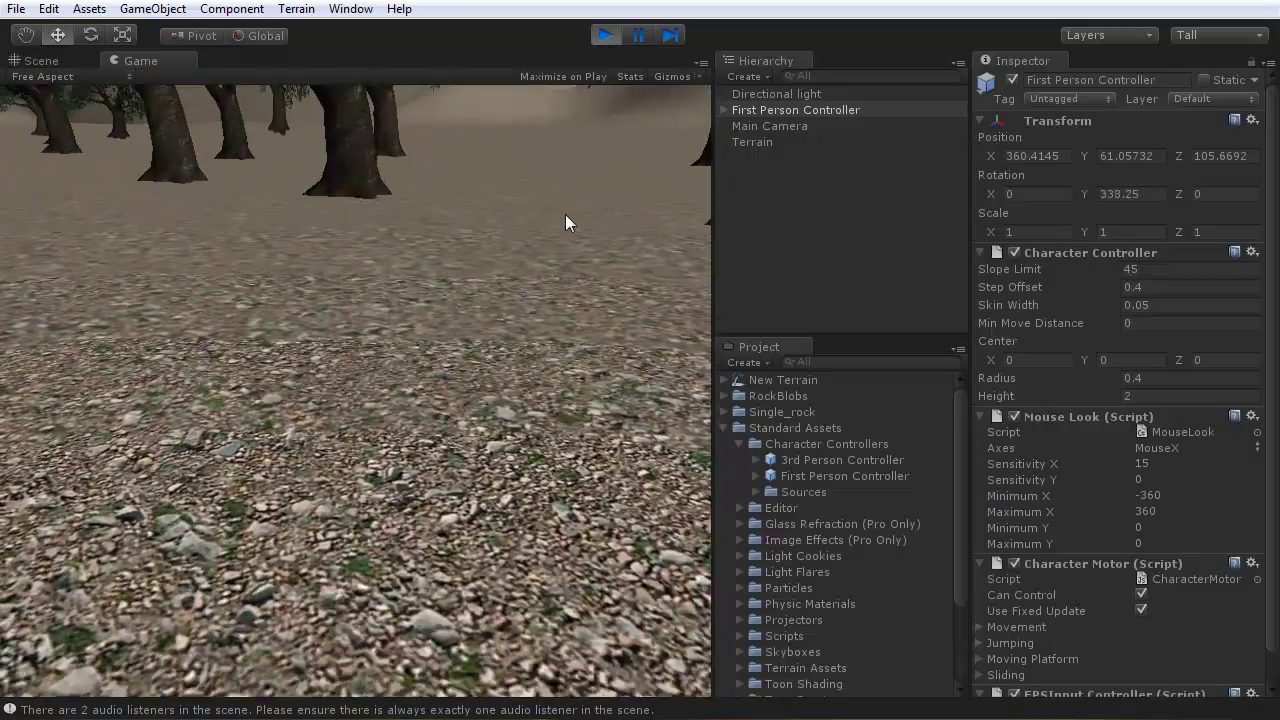
key("w")
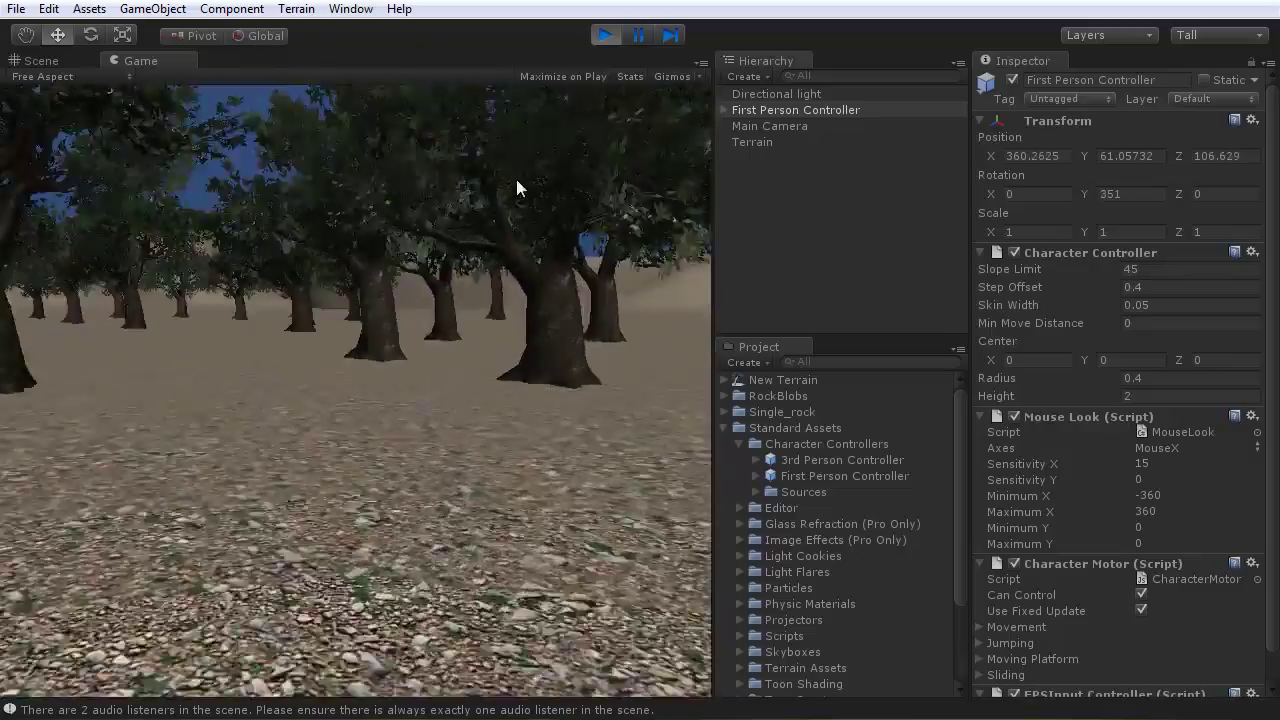
key("w")
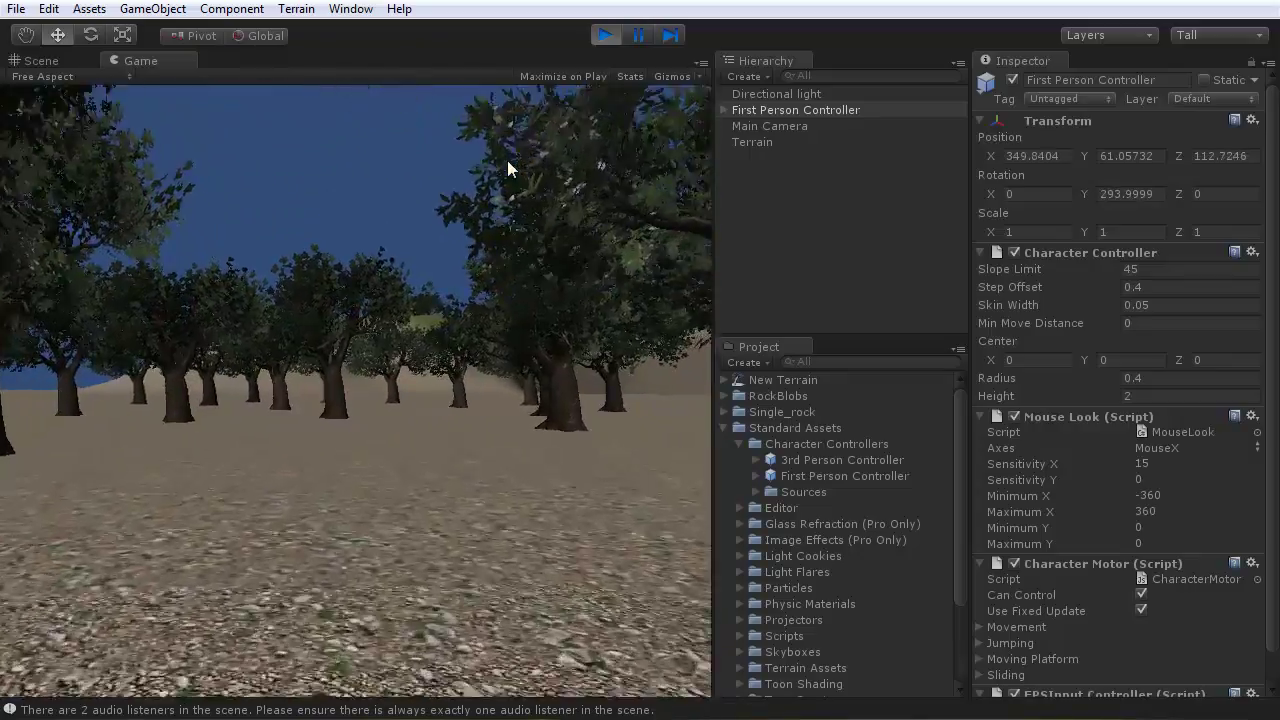
key("w")
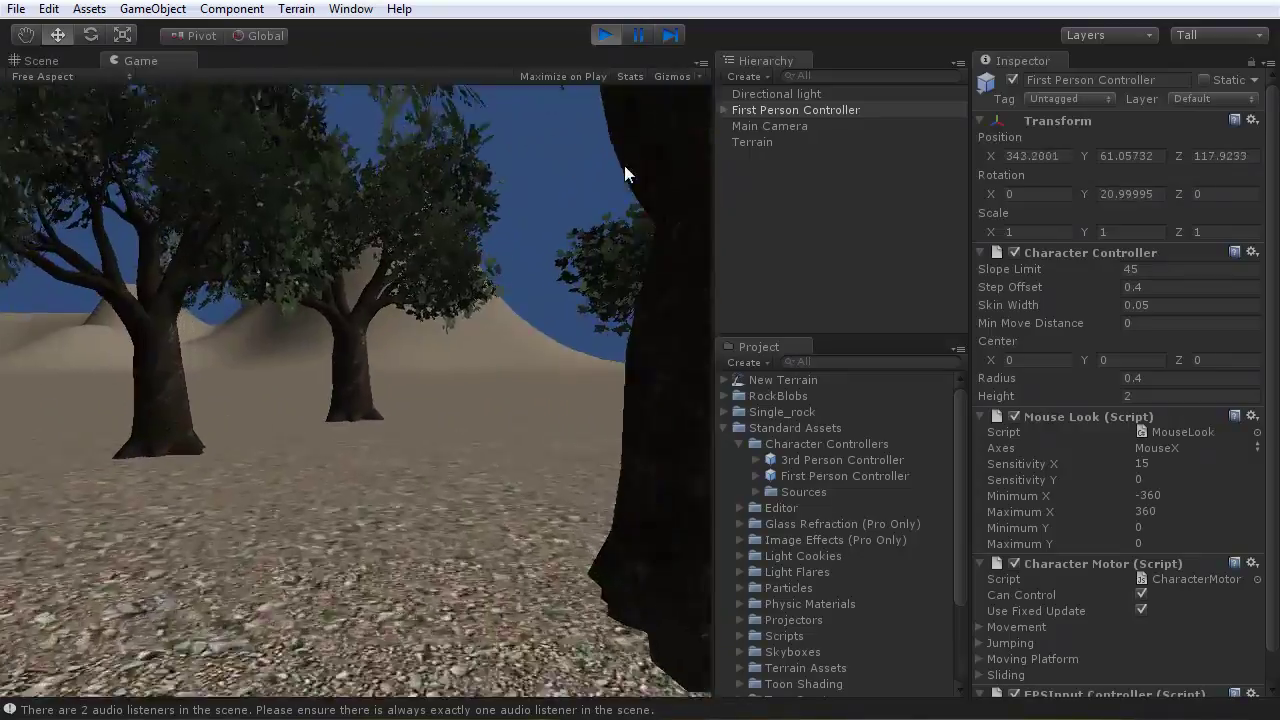
key("w")
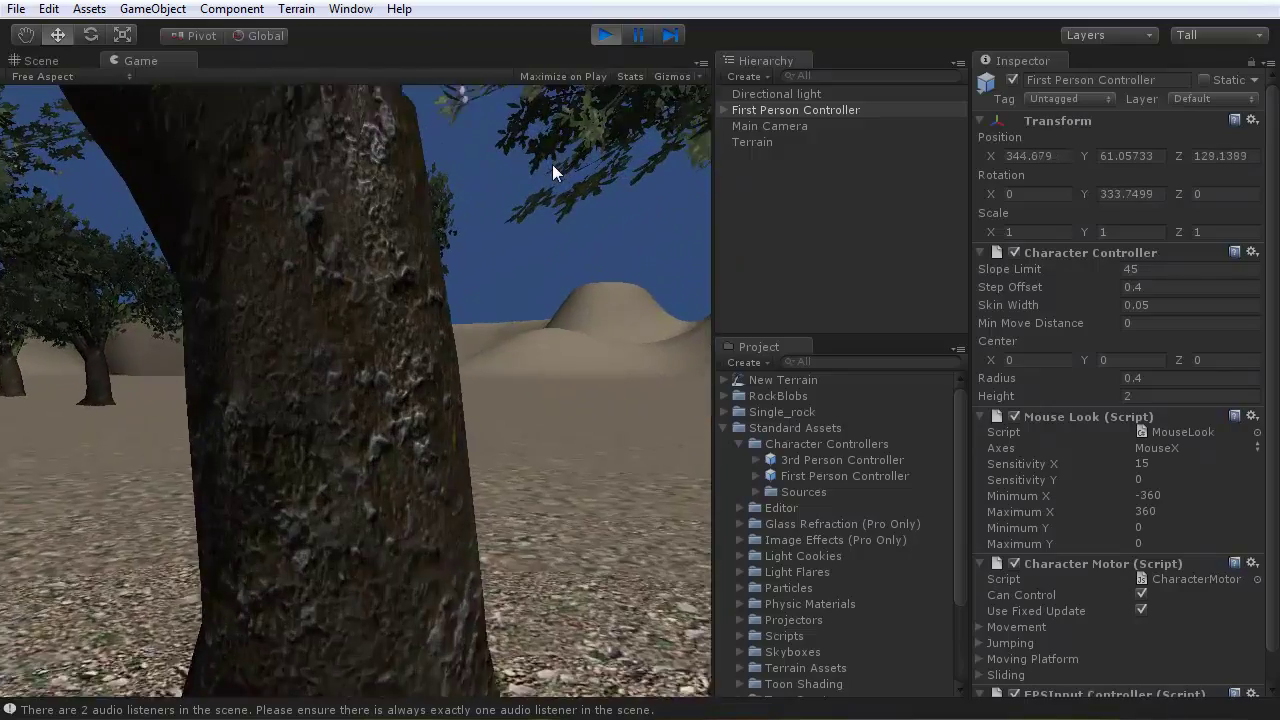
key("w")
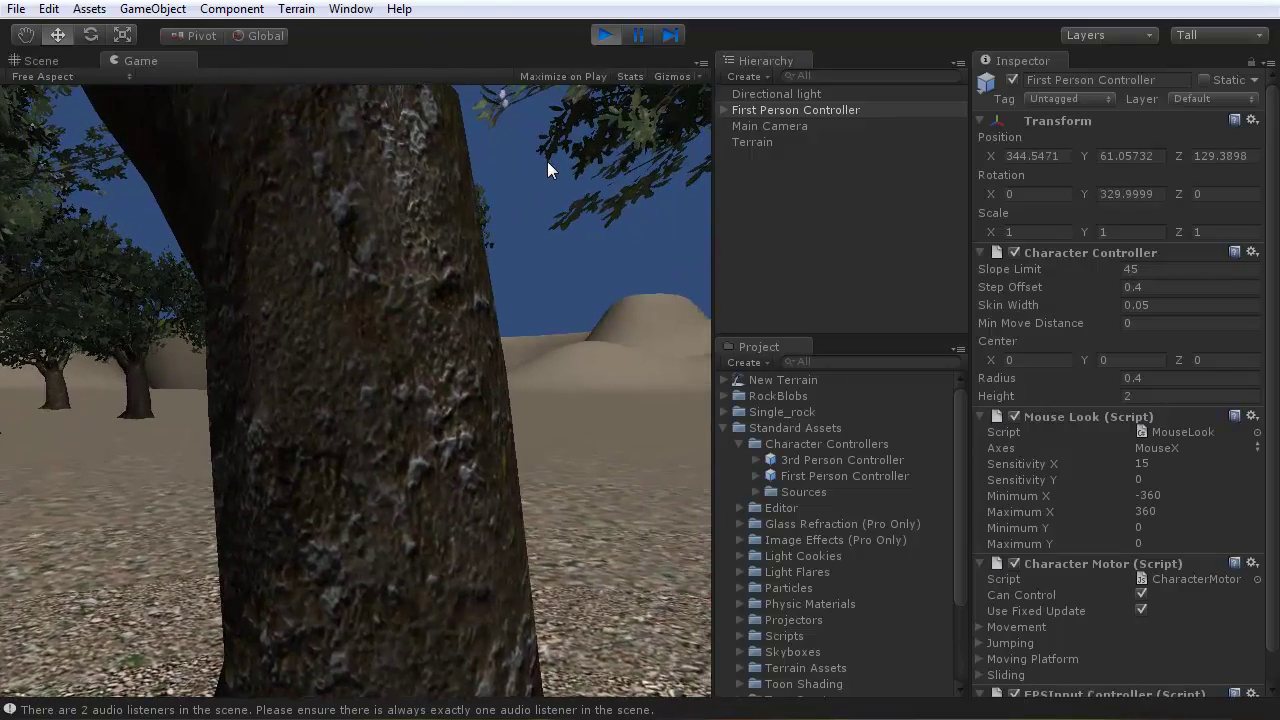
key("s")
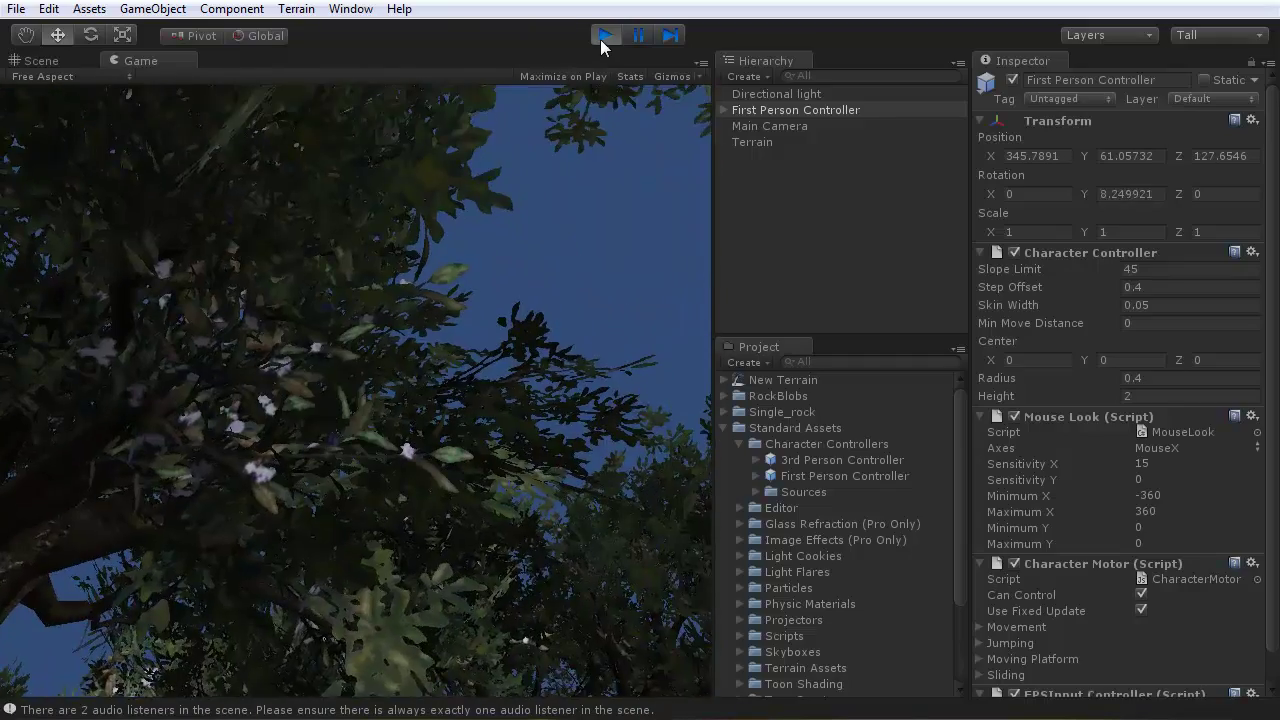
left_click(605, 35)
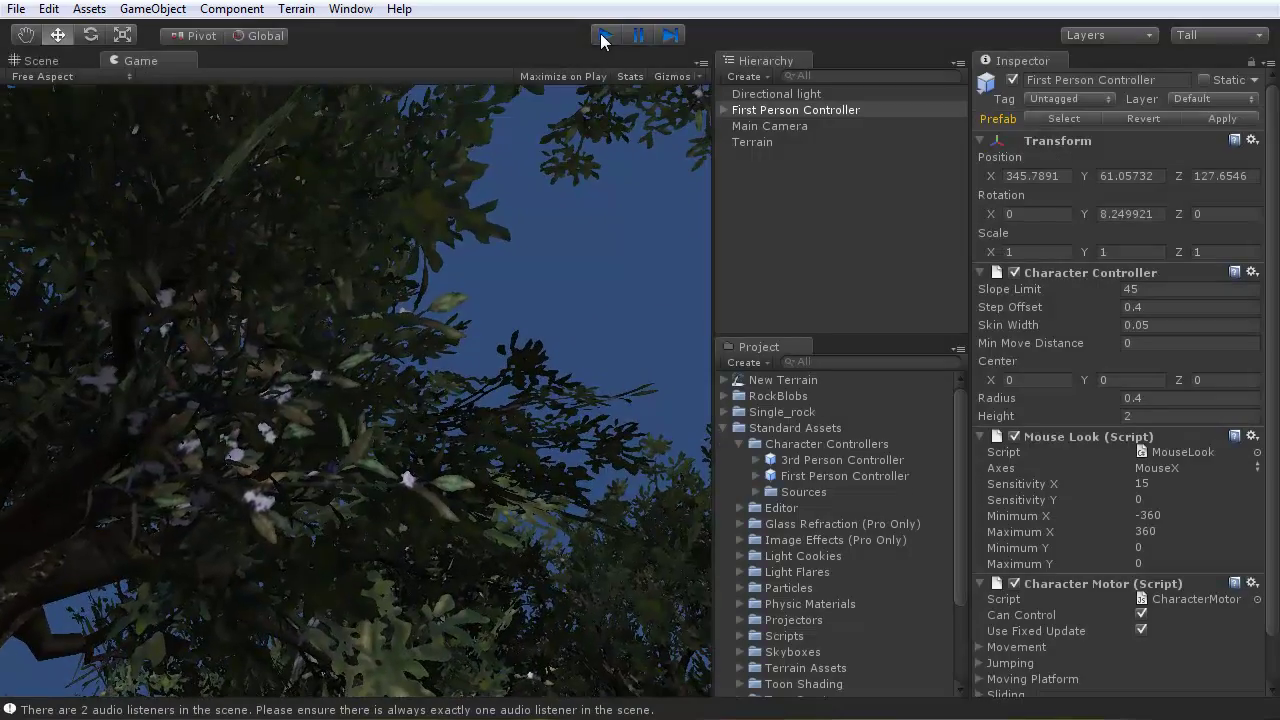
- Return to the Scene view and scale the First Person Controller uniformly to 0.78
left_click(61, 57)
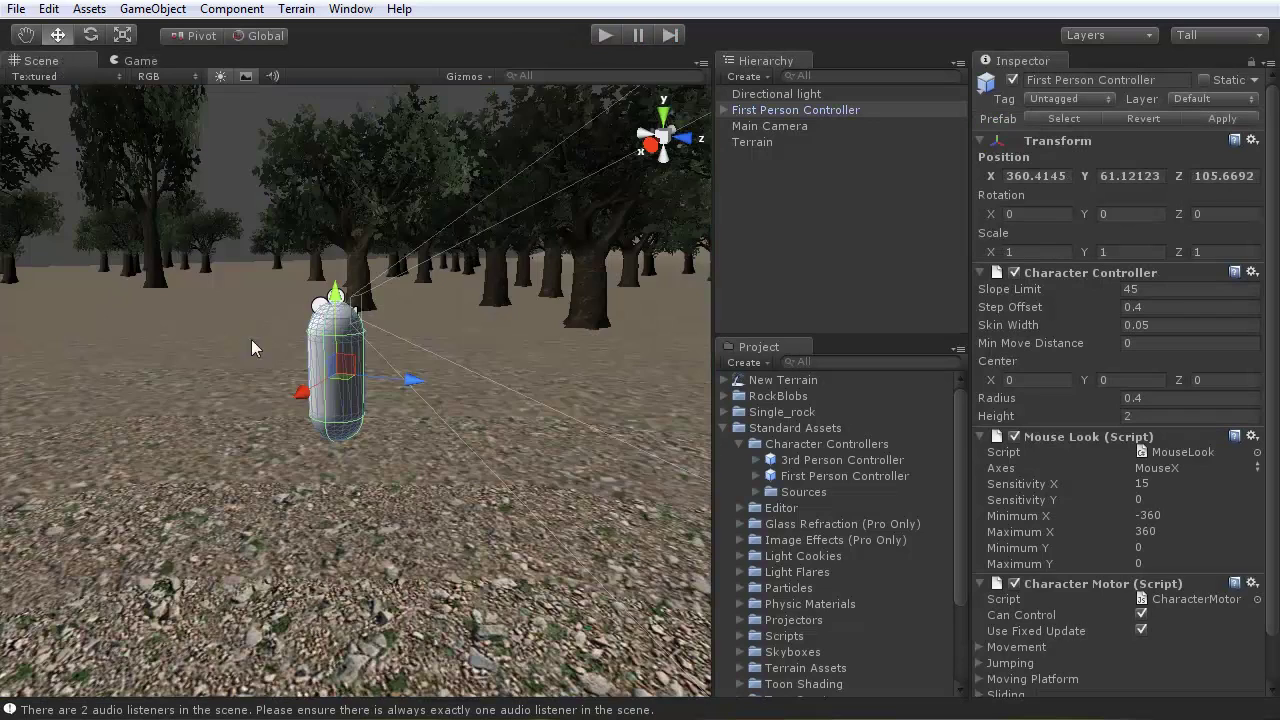
left_click(156, 220)
key("e")
left_click(319, 358)
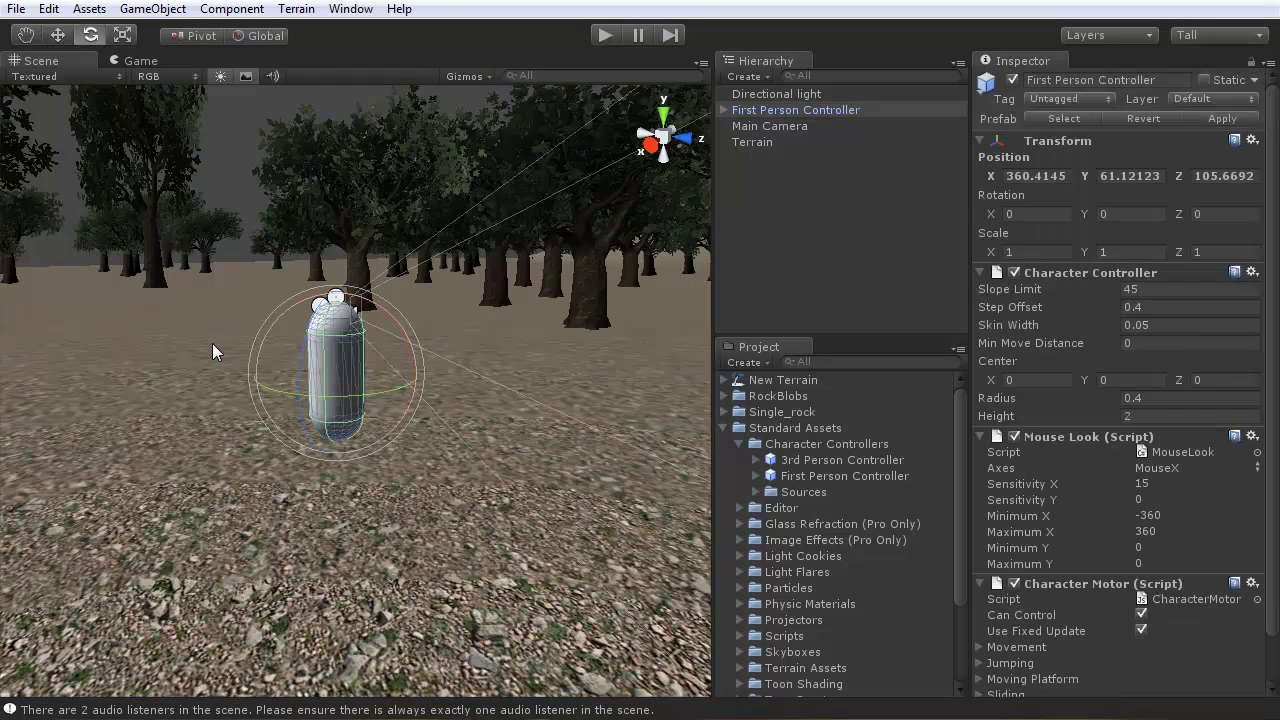
key("r")
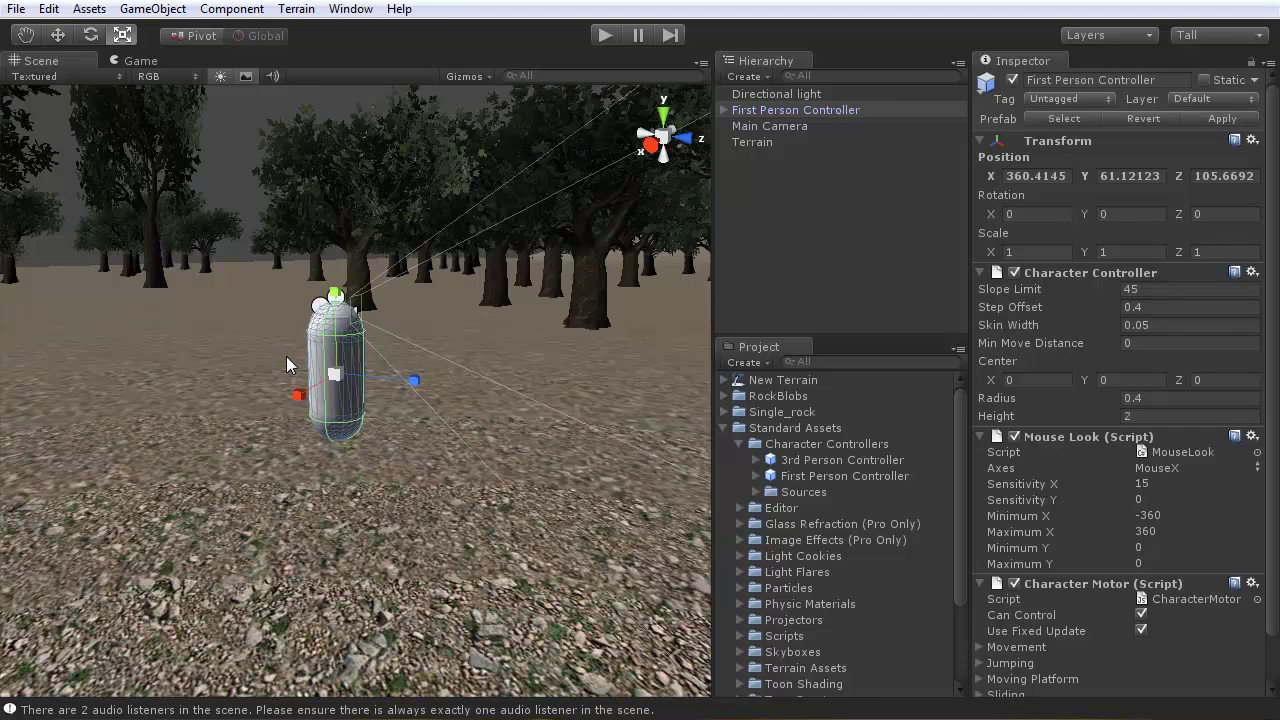
left_click_drag(337, 383, 337, 396)
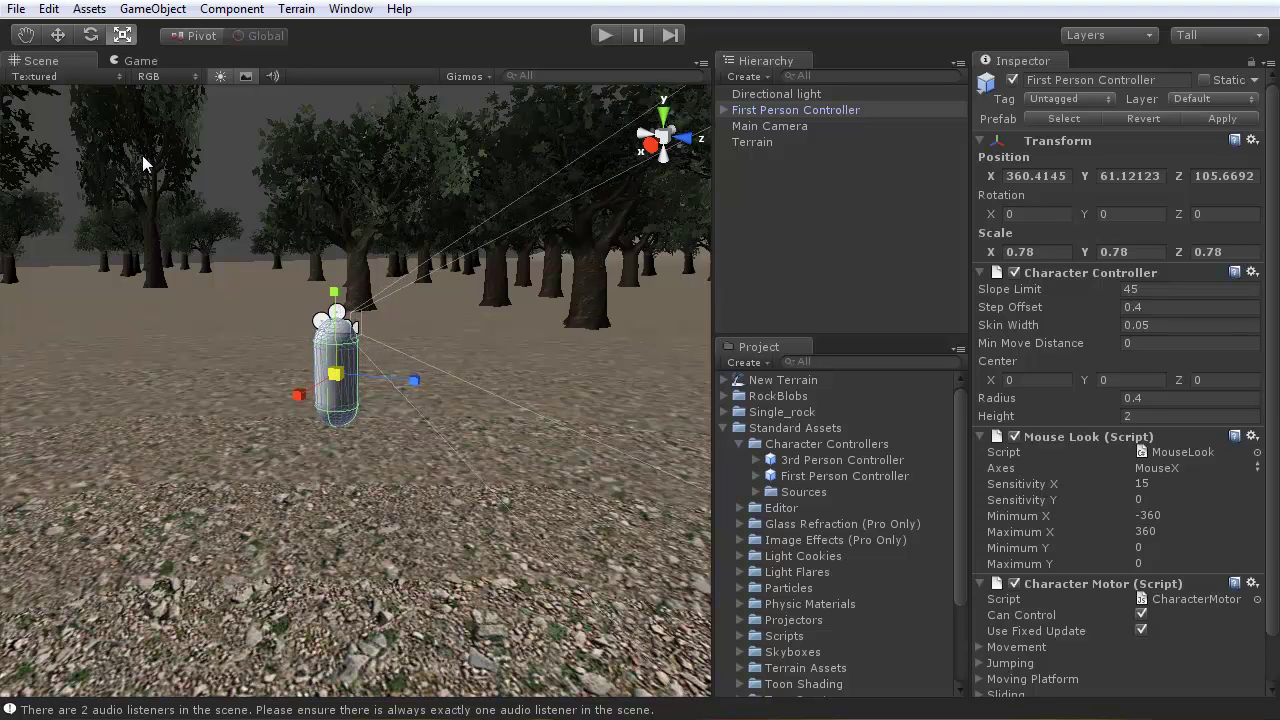
- Lower the First Person Controller to a Y position of about 60.96 and check its camera in the Game view
key("w")
mouse_move(334, 300)
left_mouse_down()
mouse_move(335, 333)
mouse_move(330, 305)
left_mouse_up()
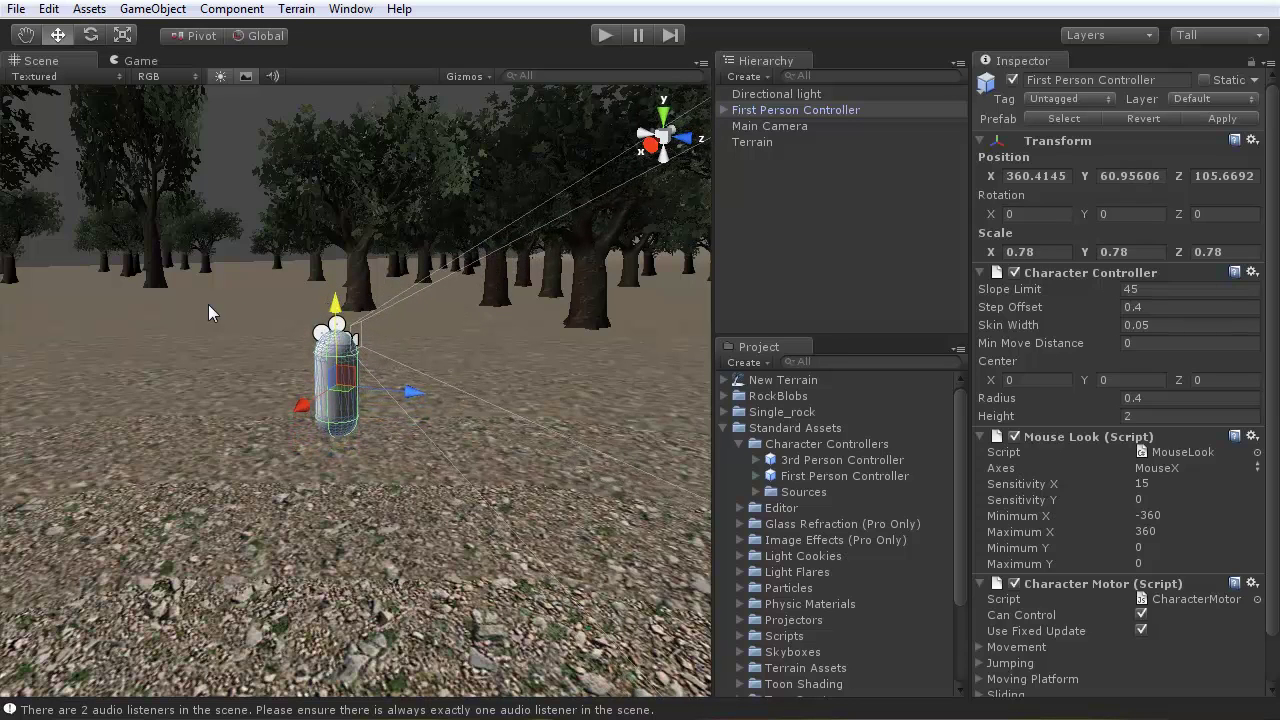
left_click(135, 61)
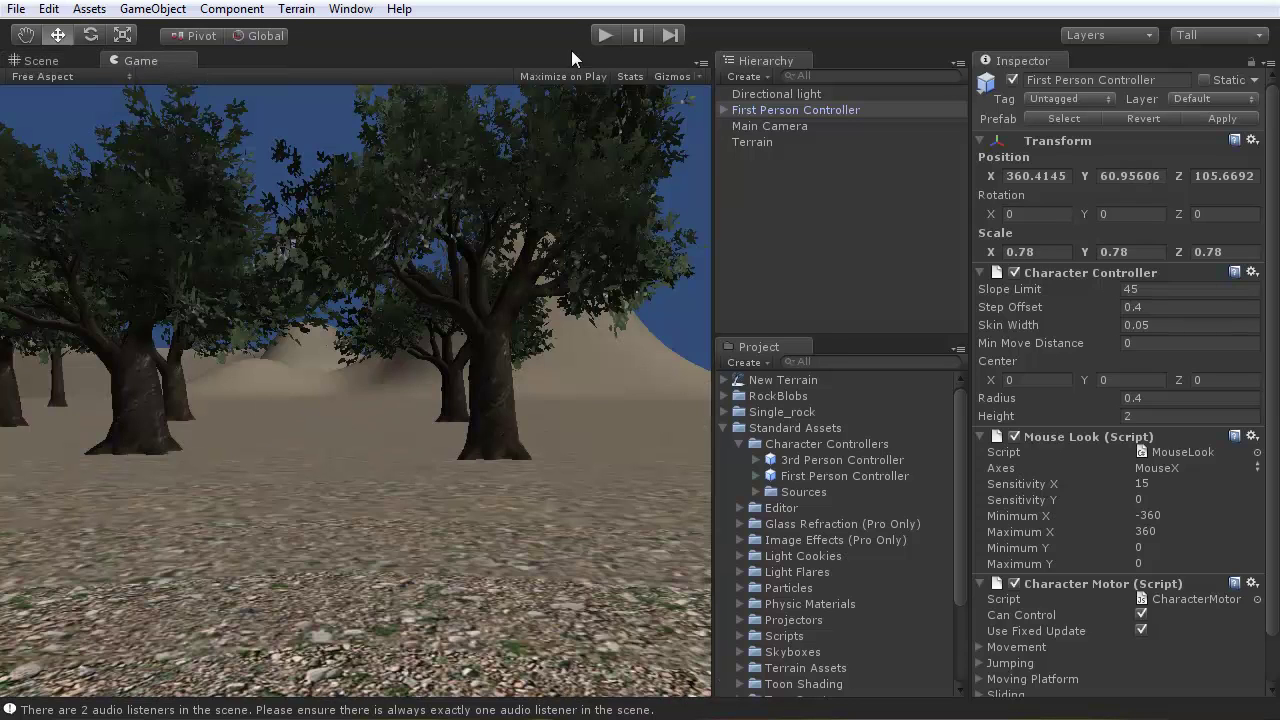
left_click(38, 64)
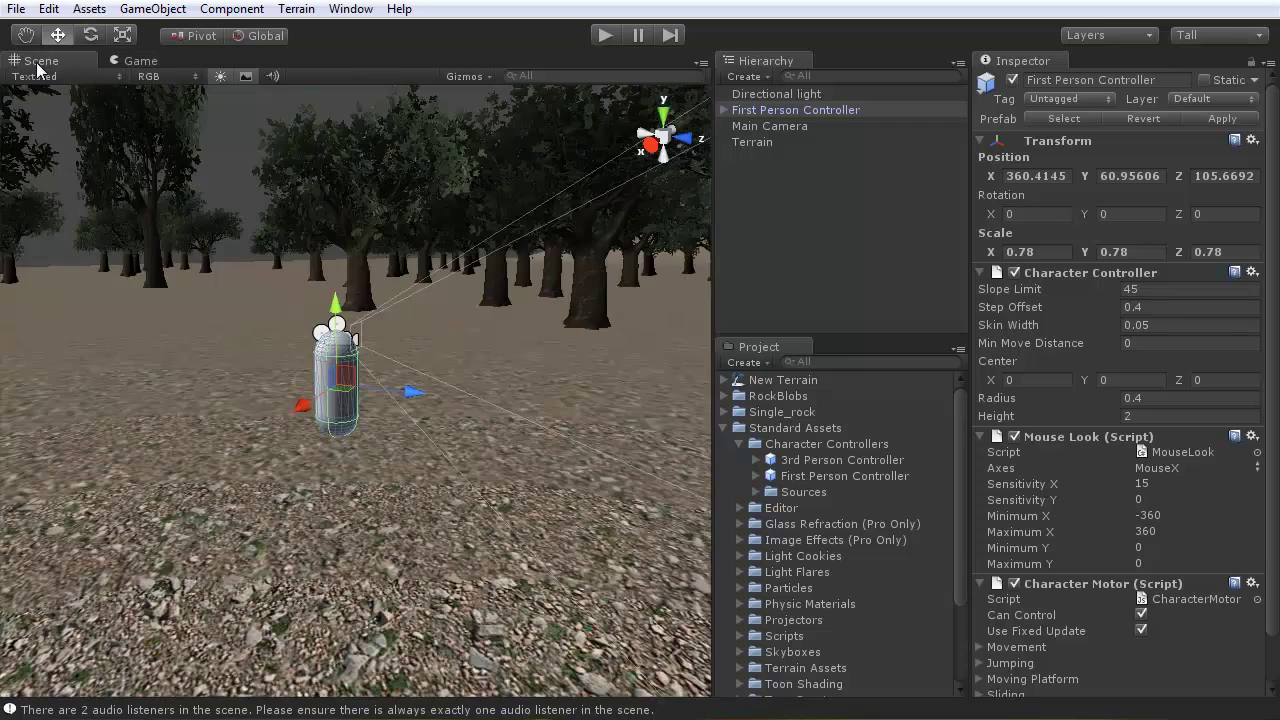
- Play the game again and walk and jump around the terrain with the resized first-person character
left_click(601, 36)
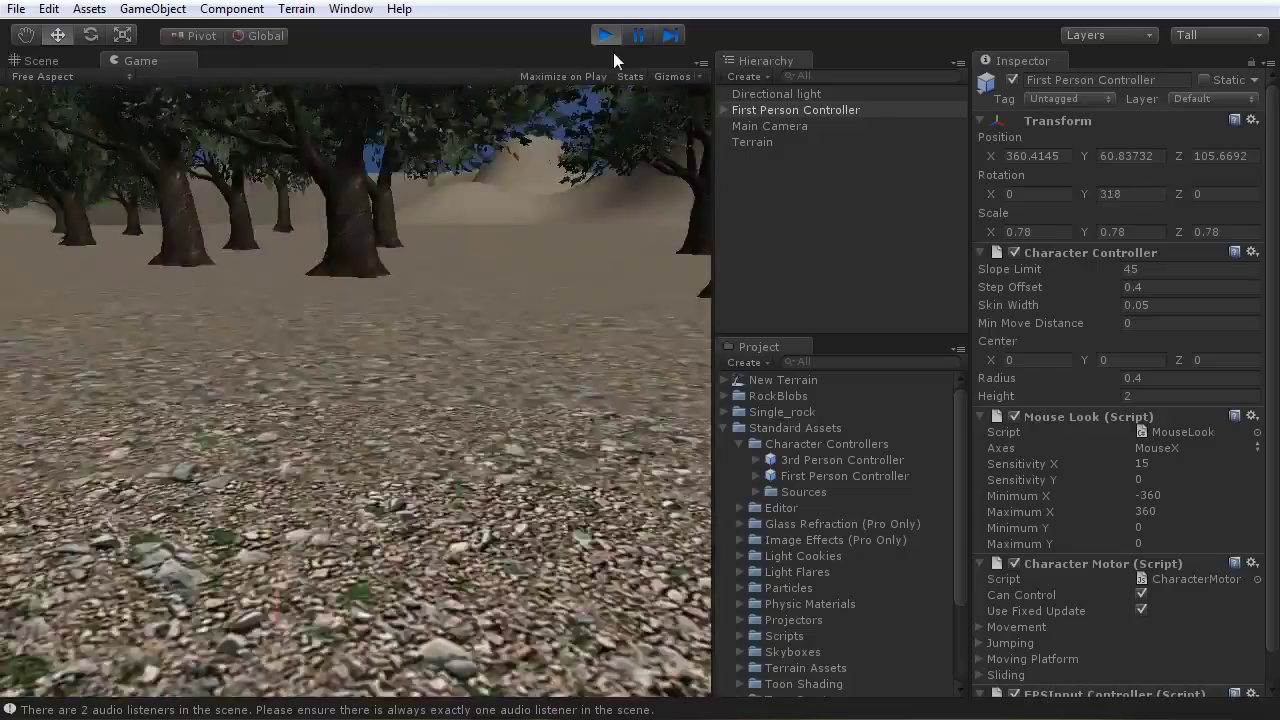
key("w")
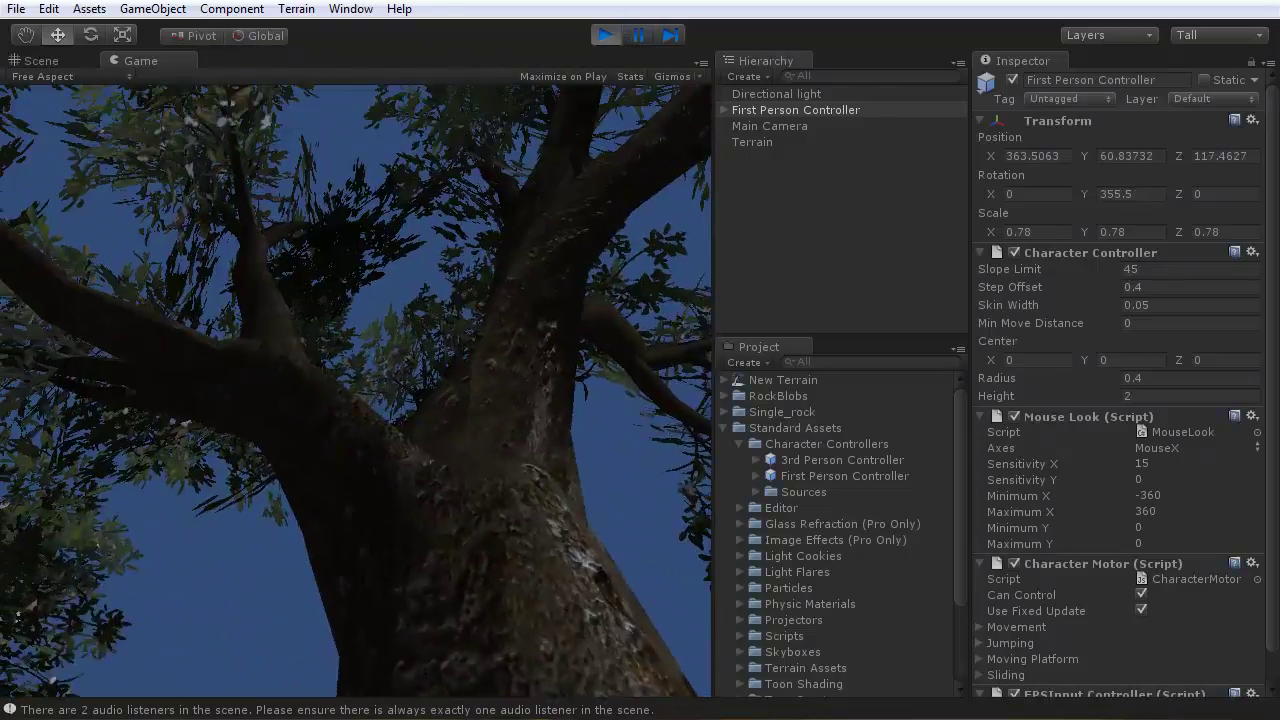
key("w")
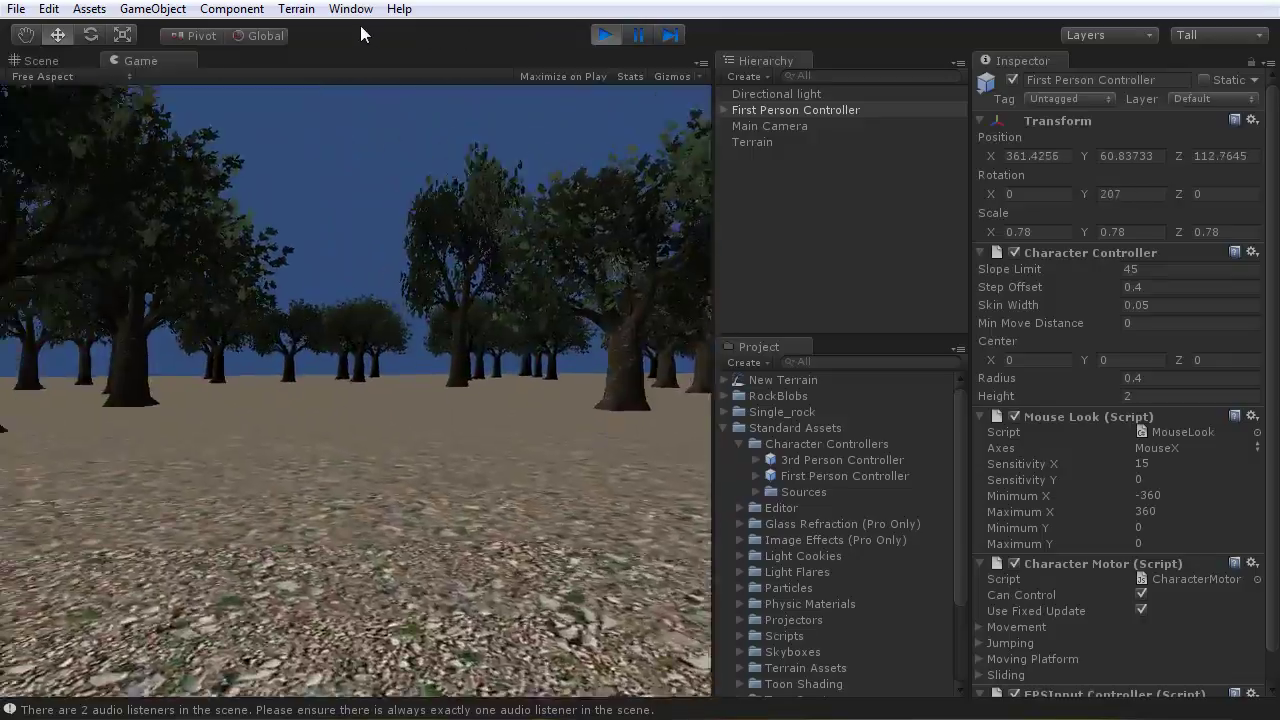
key("w")
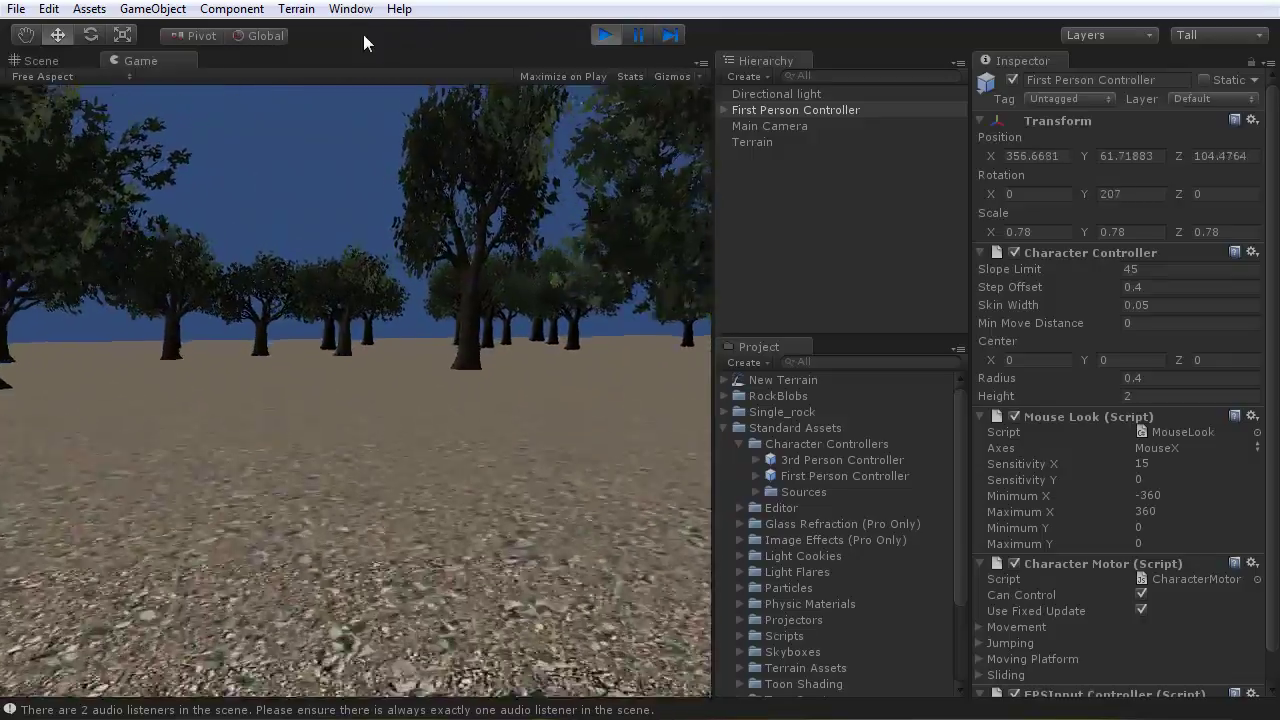
key("w")
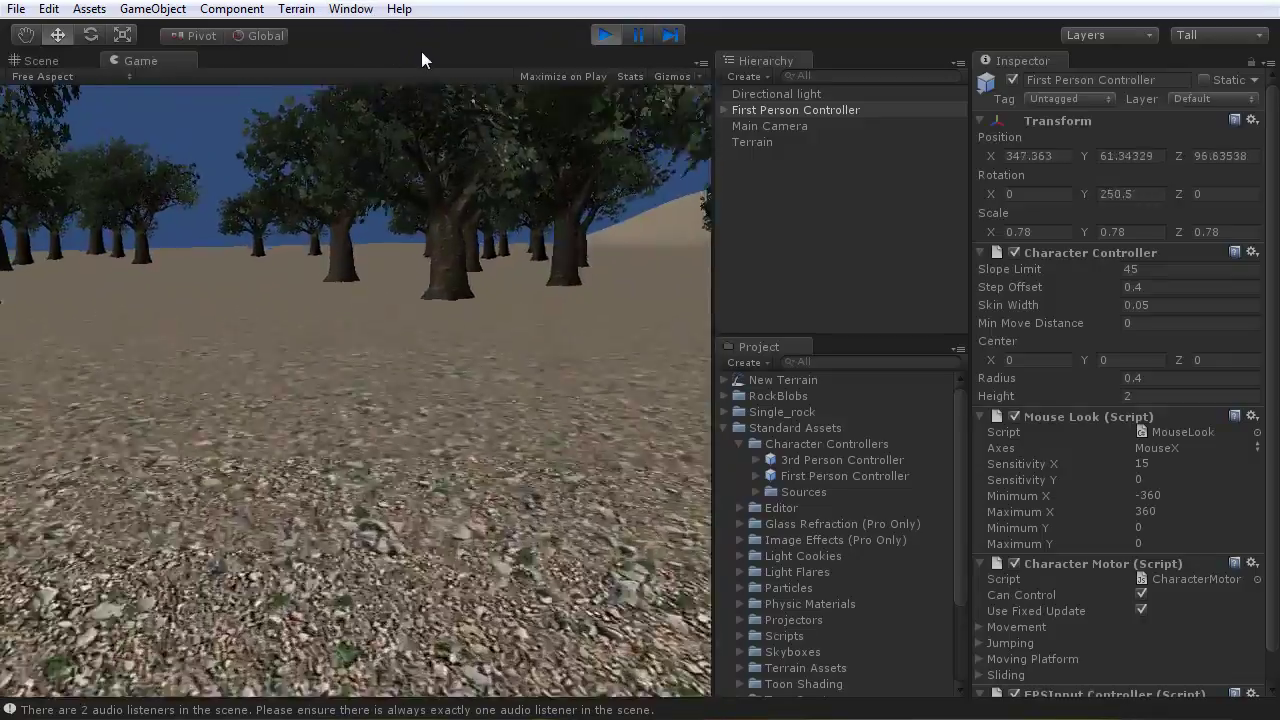
- Walk the first-person character between the trees and across the open ground into the field of tall grass
key("w")
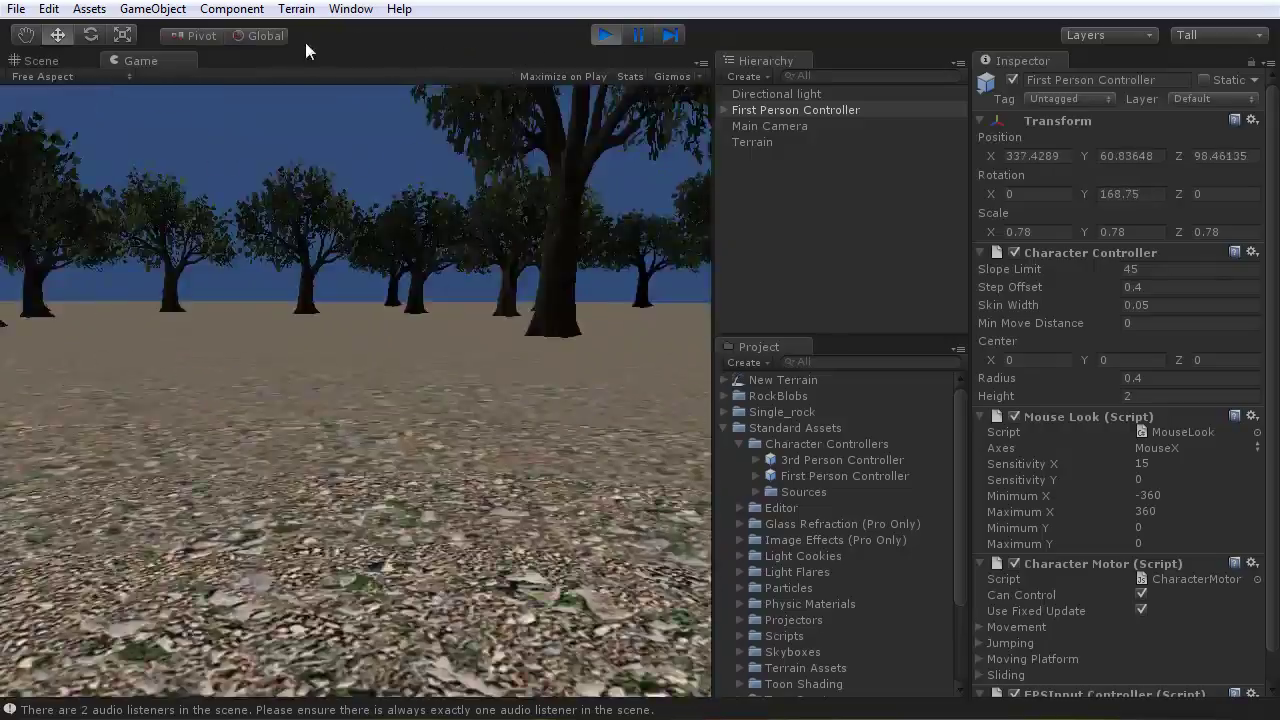
key("w")
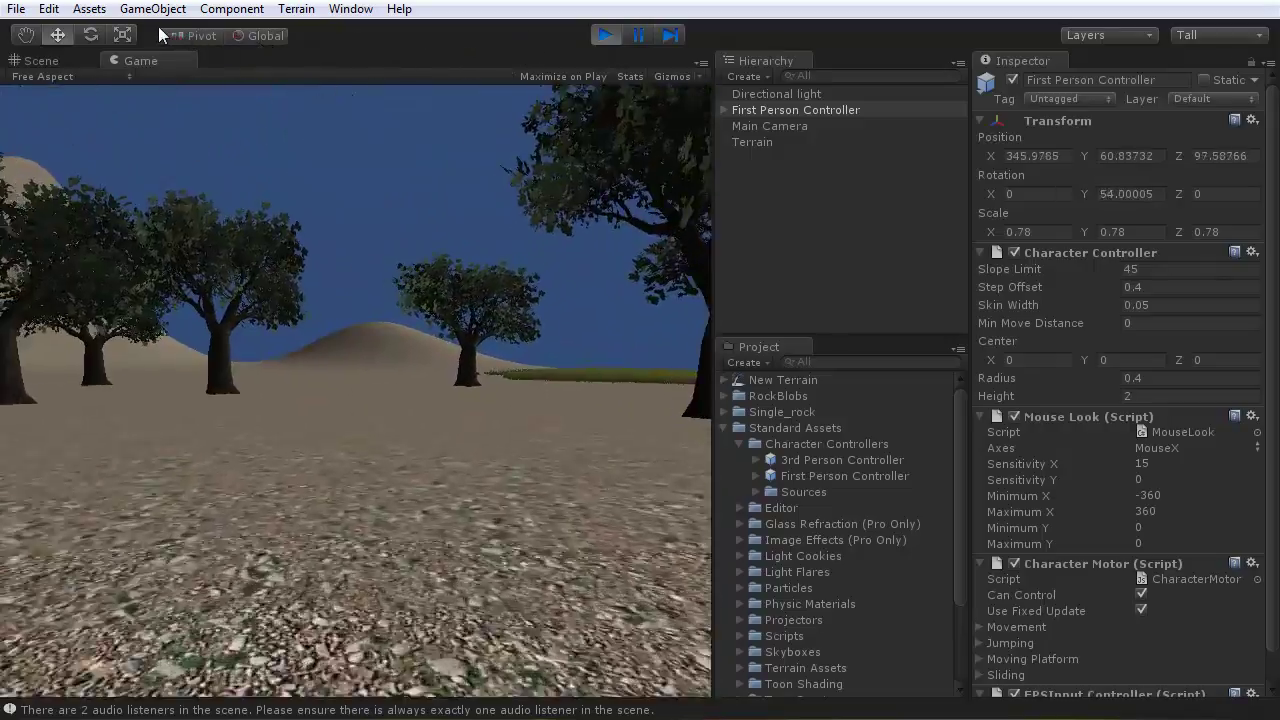
key("w")
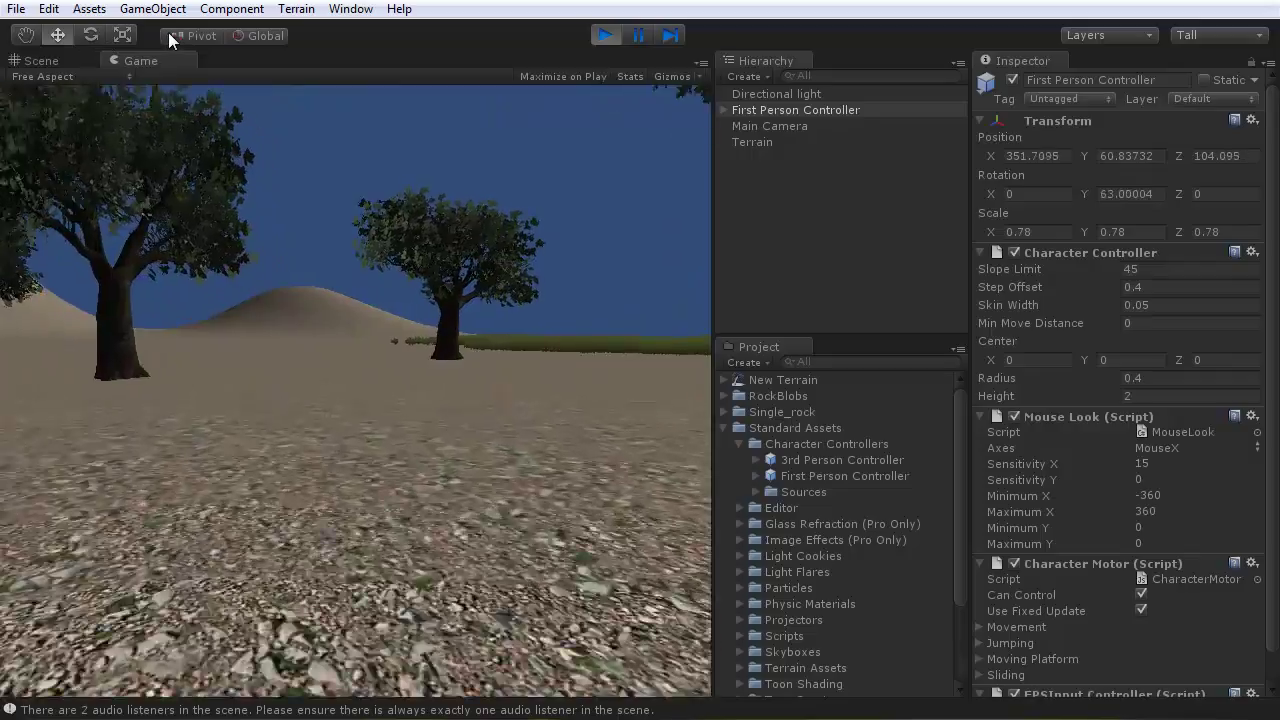
key("w")
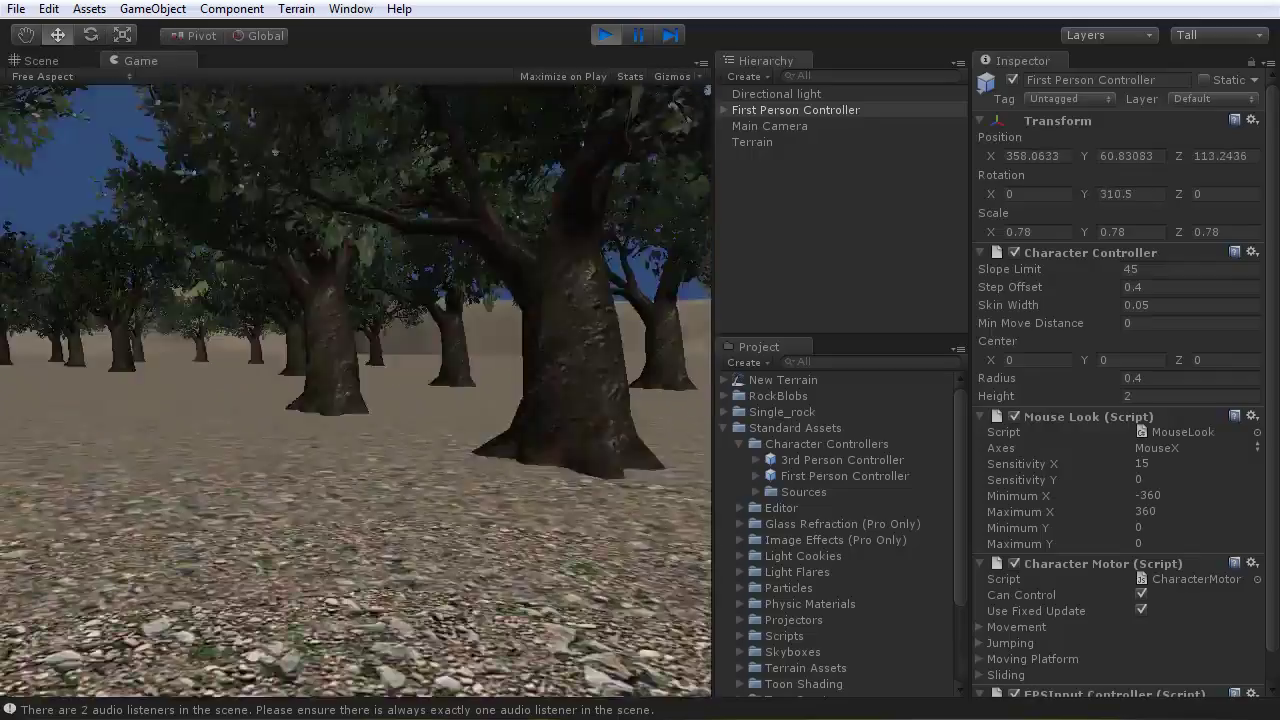
key("w")
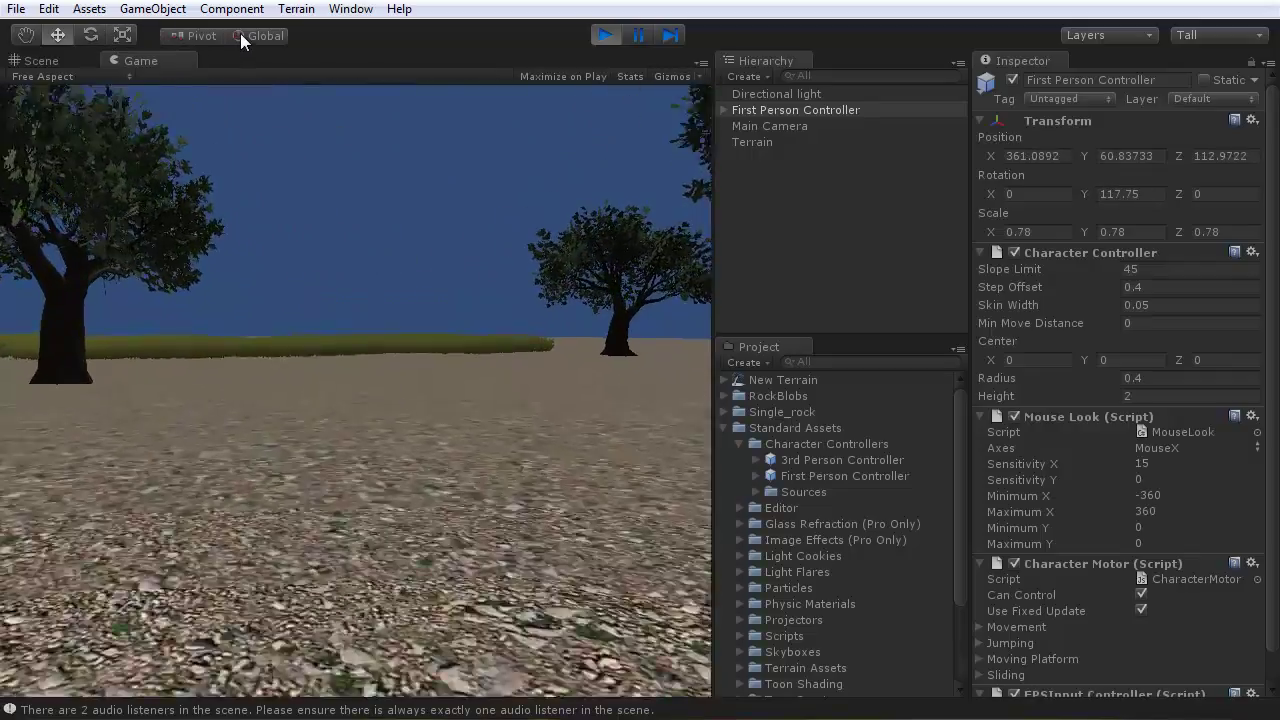
key("w")
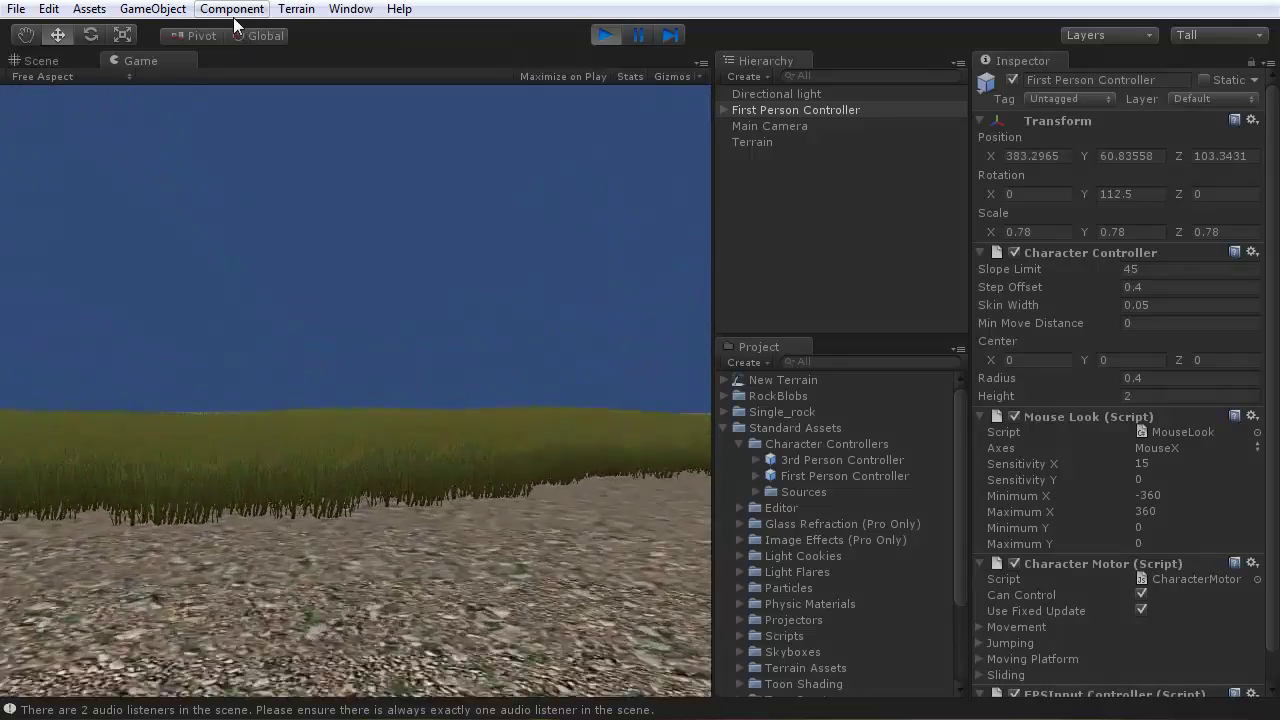
key("w")
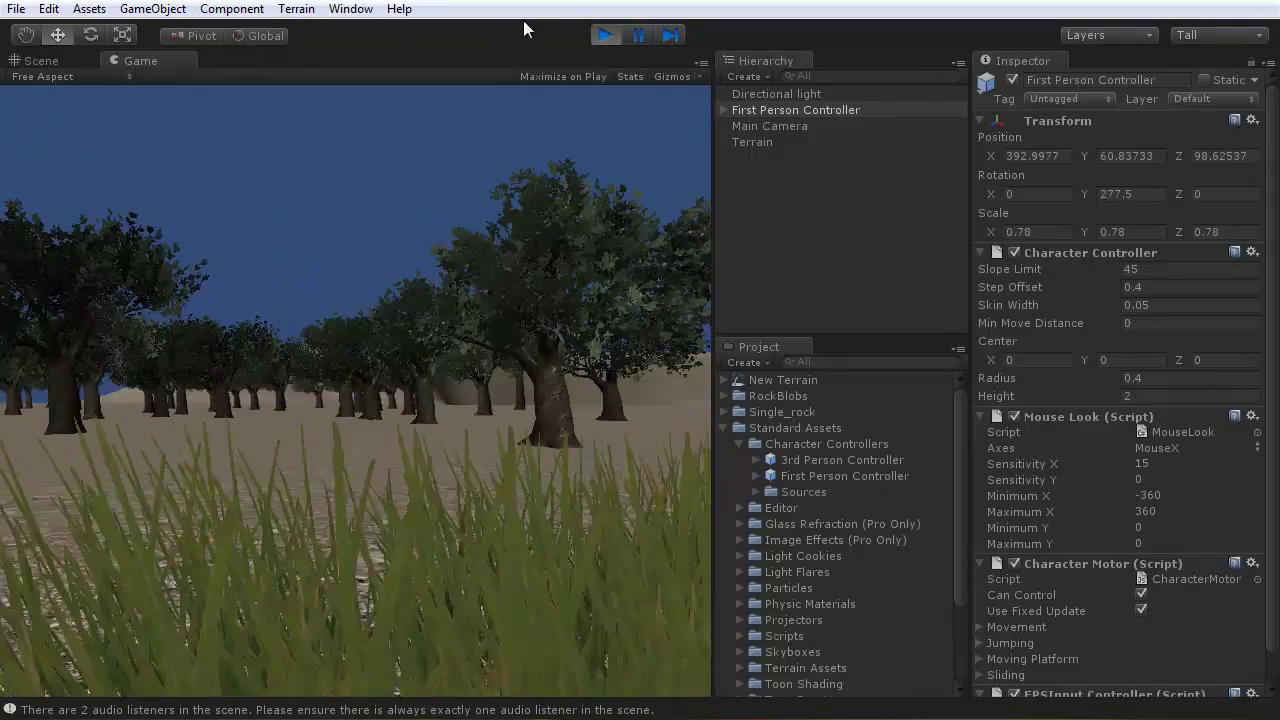
- Walk the character through the tall grass, look around, and head back into the group of trees
key("w")
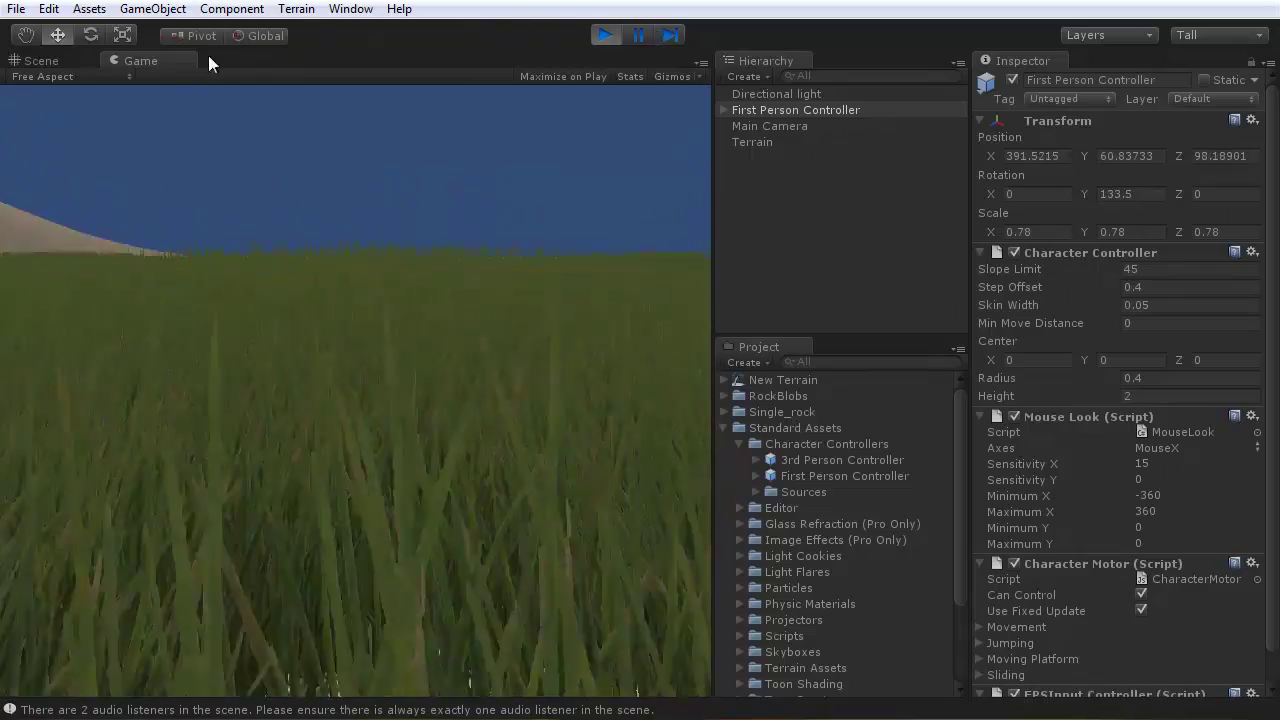
key("w")
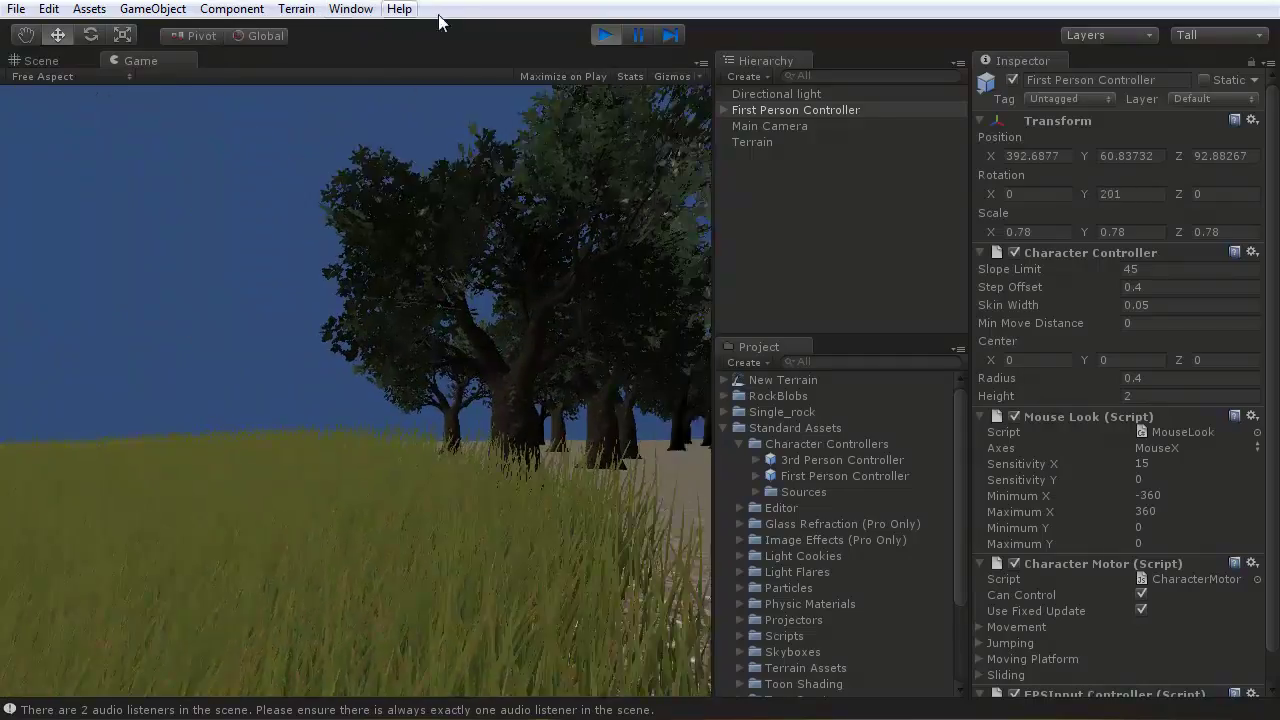
key("w")
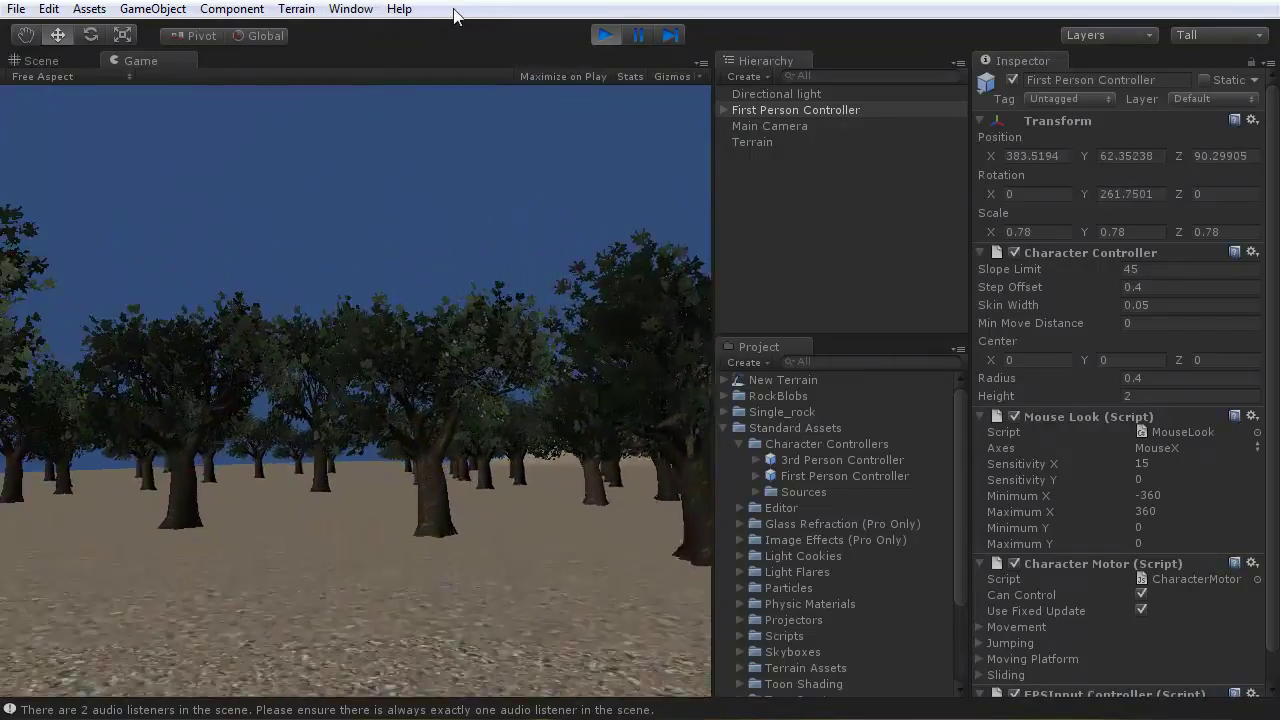
key("w")
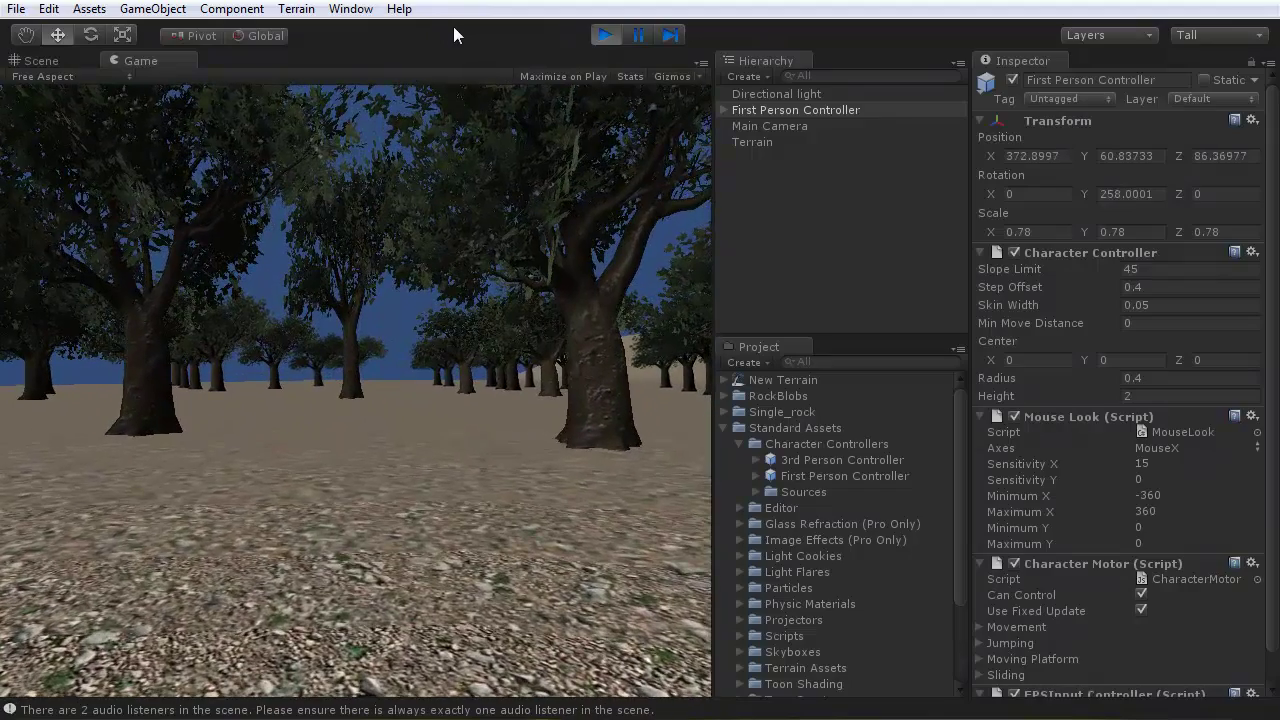